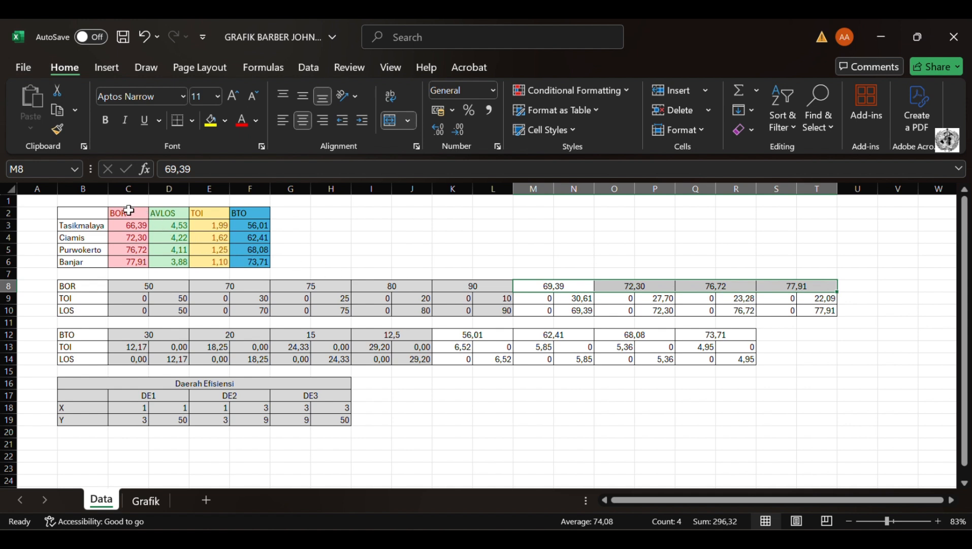
# Review the BOR column of the regional summary table and the TOI and LOS row labels under BOR.
pyautogui.moveTo(129, 210); pyautogui.dragTo(134, 261)
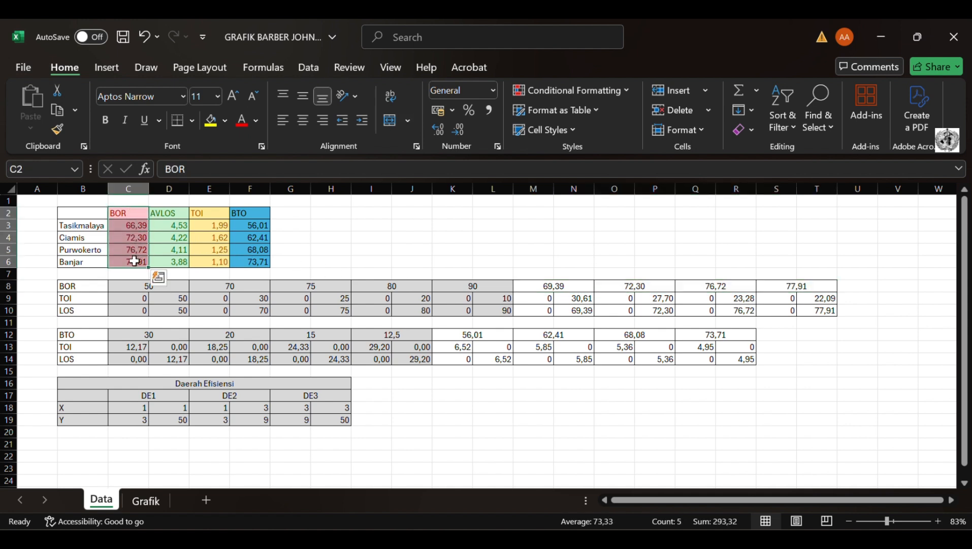
pyautogui.click(418, 238)
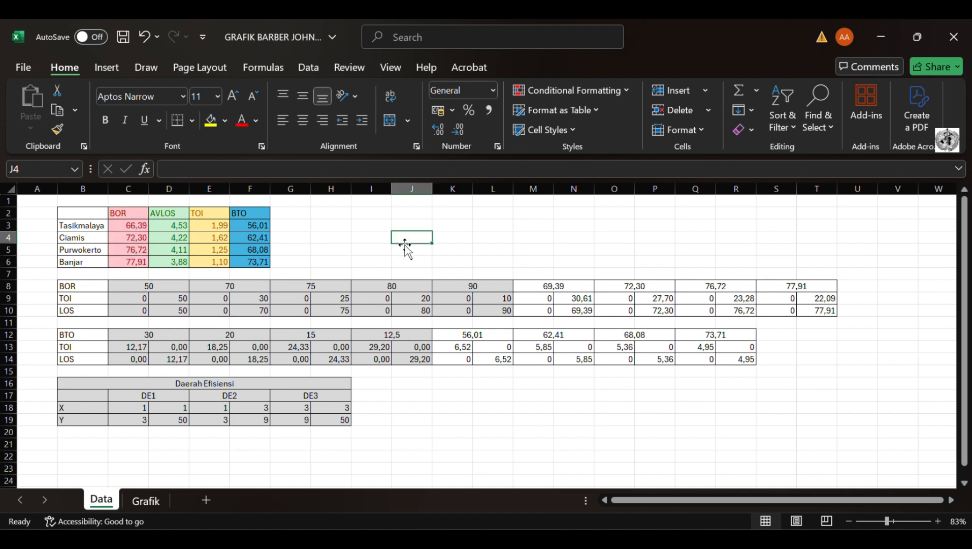
pyautogui.click(96, 299)
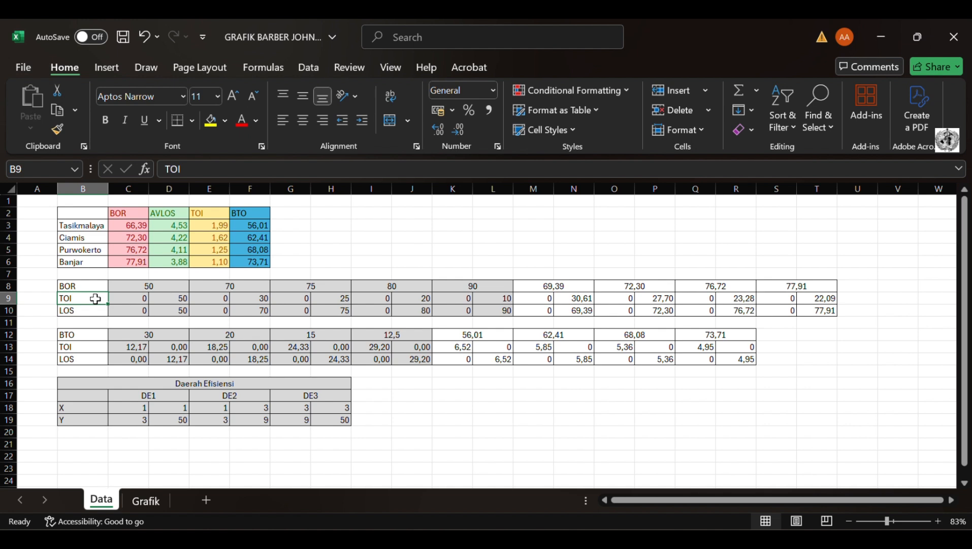
pyautogui.click(90, 311)
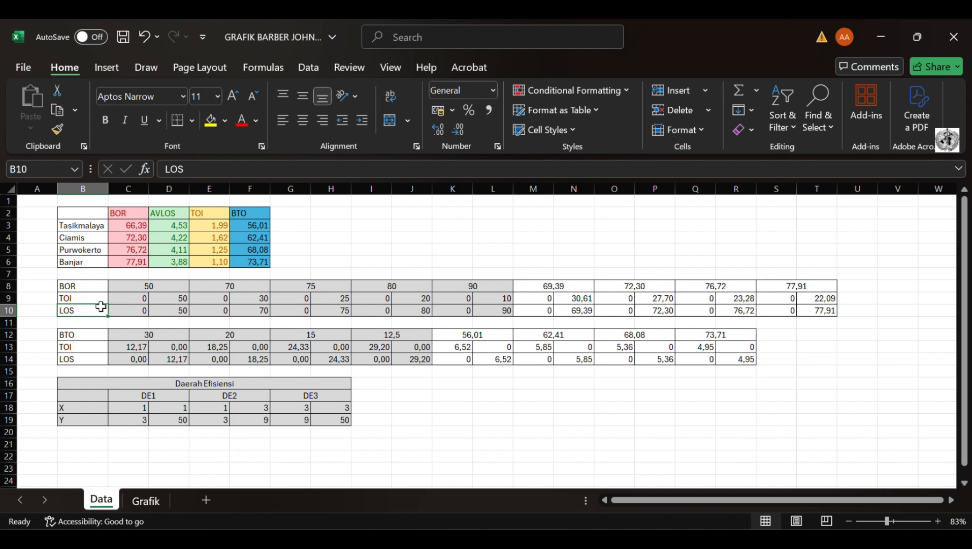
# Examine the TOI and LOS formulas in N9 and N10 and the four regional BOR values in row 8.
pyautogui.click(563, 285)
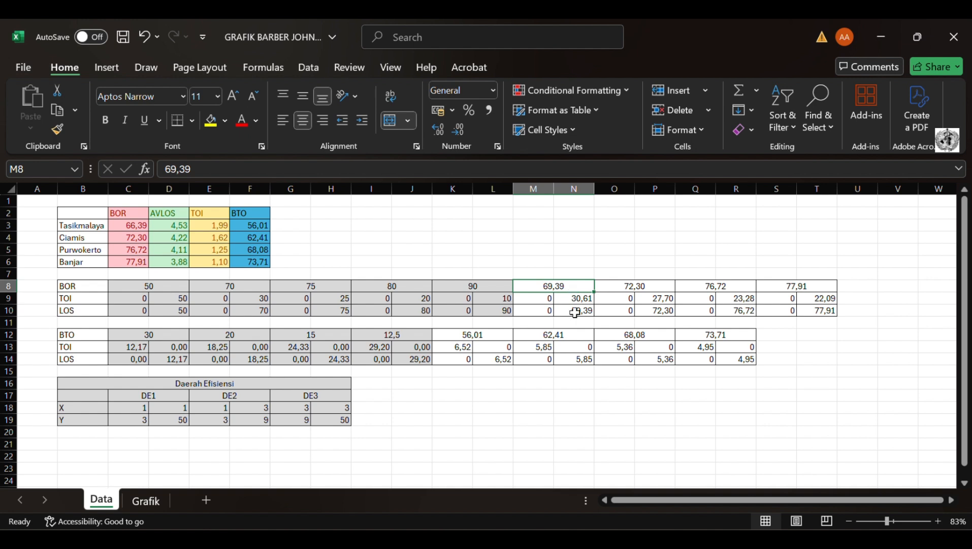
pyautogui.click(574, 298)
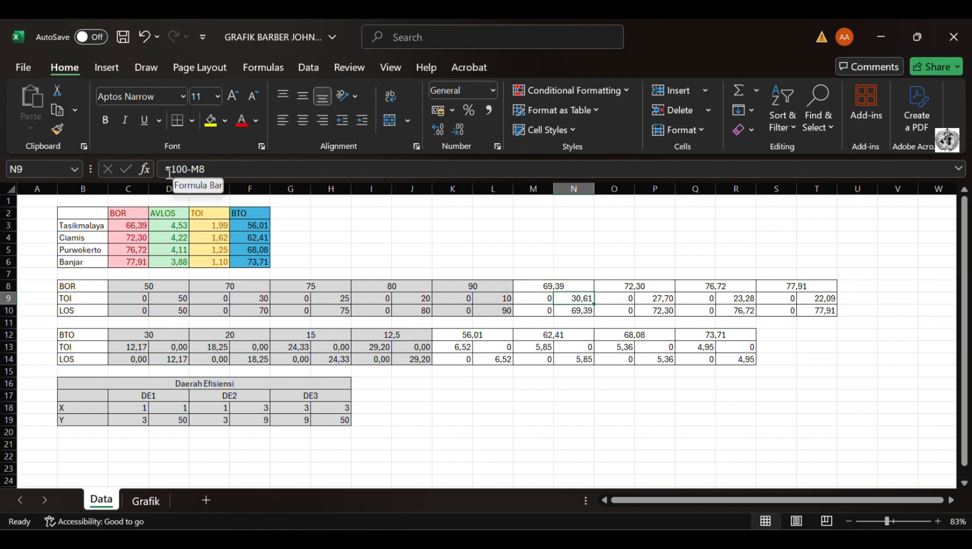
pyautogui.click(551, 287)
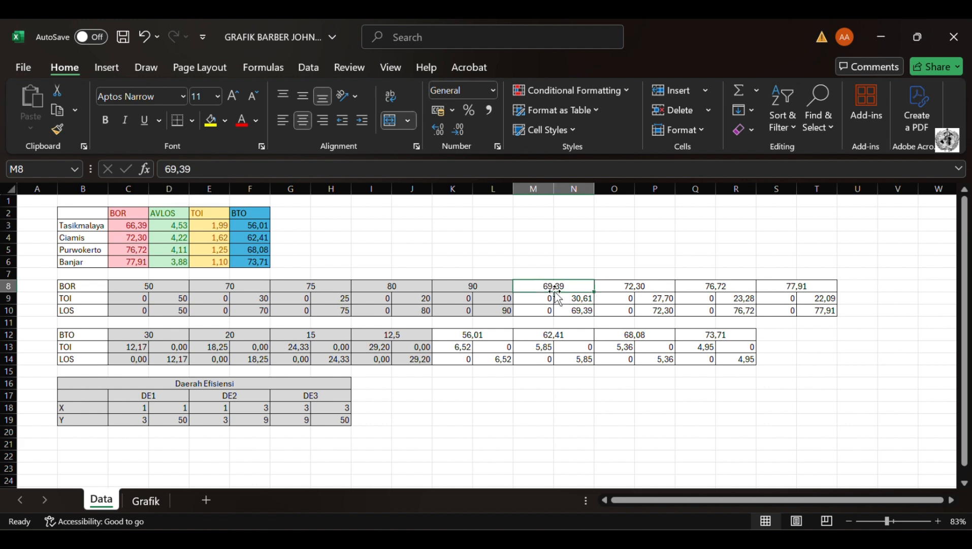
pyautogui.click(579, 303)
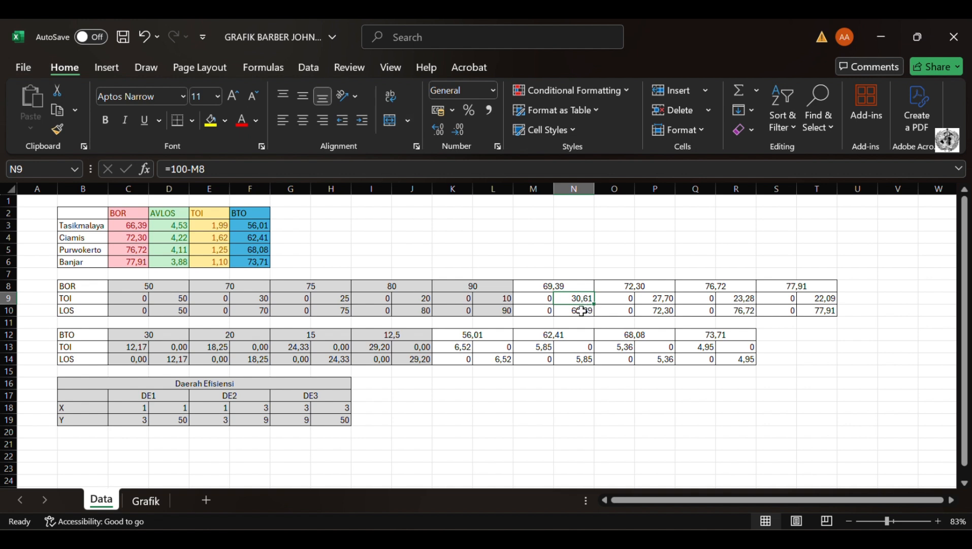
pyautogui.click(581, 312)
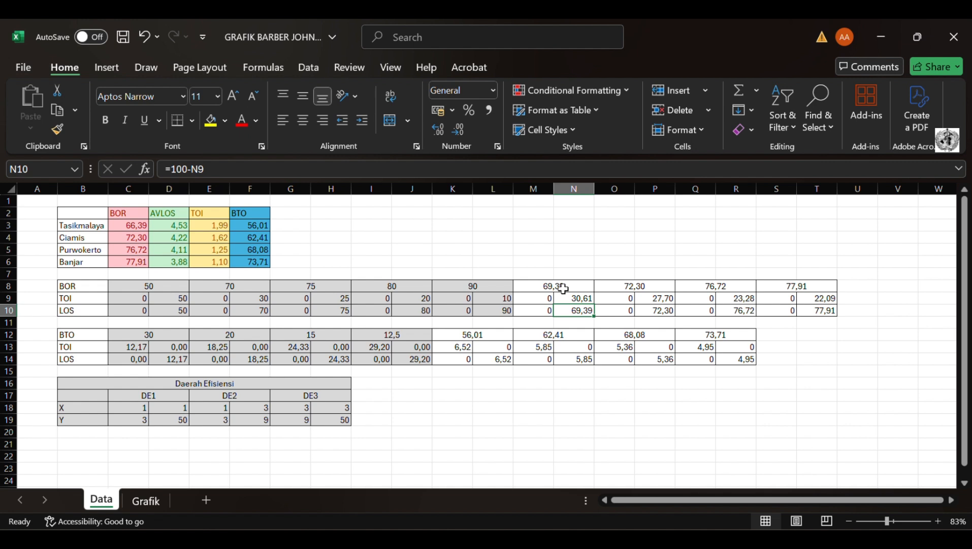
pyautogui.click(564, 286)
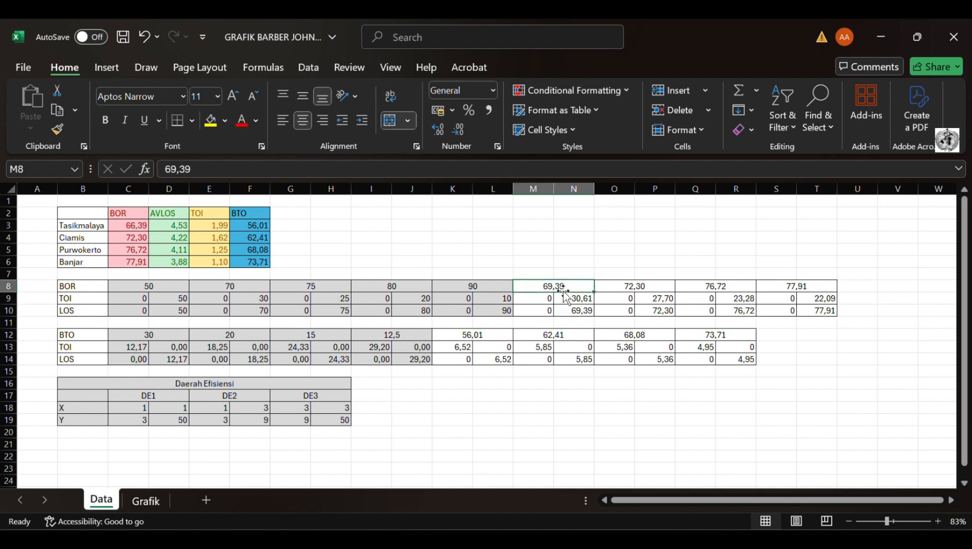
pyautogui.click(650, 288)
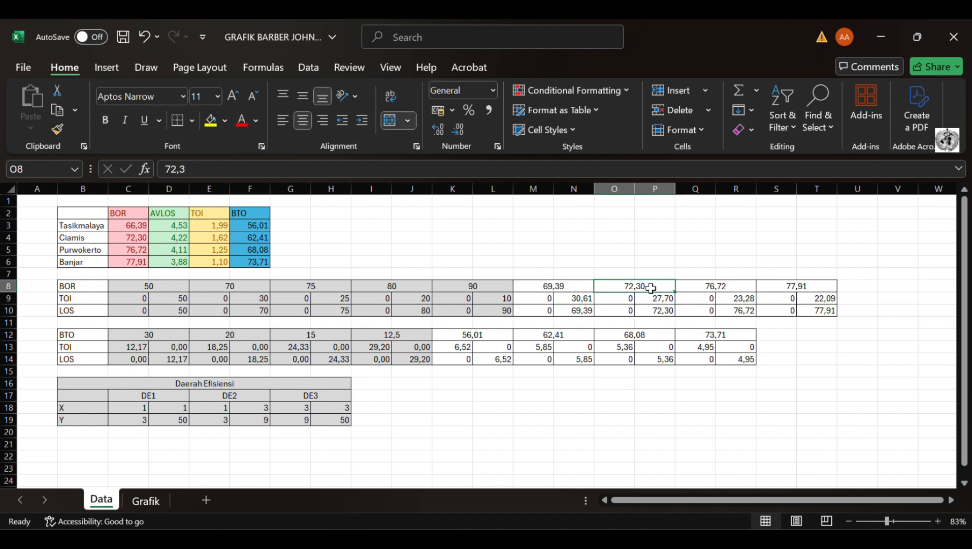
pyautogui.click(701, 285)
pyautogui.click(811, 284)
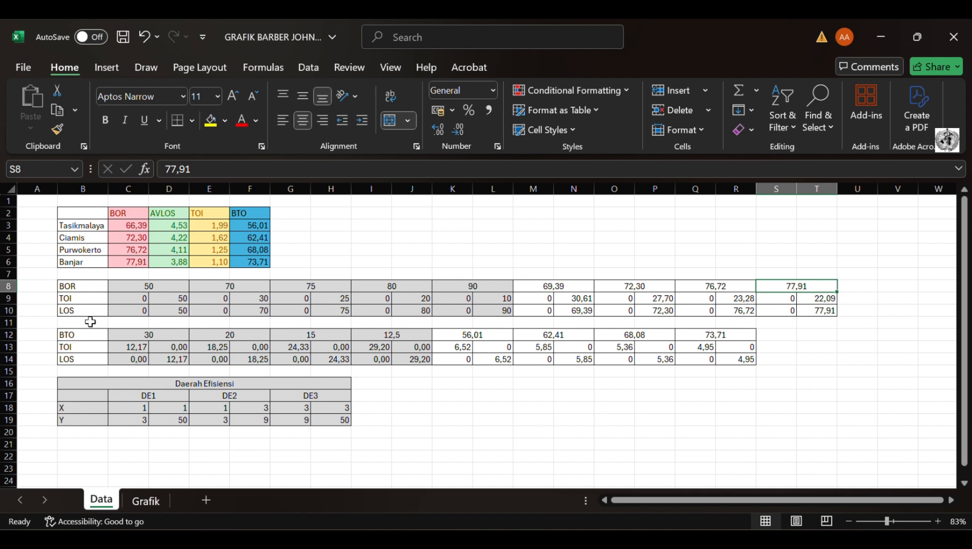
# Compare the standard and regional BTO values in row 12 with the BTO column of the summary table.
pyautogui.click(79, 335)
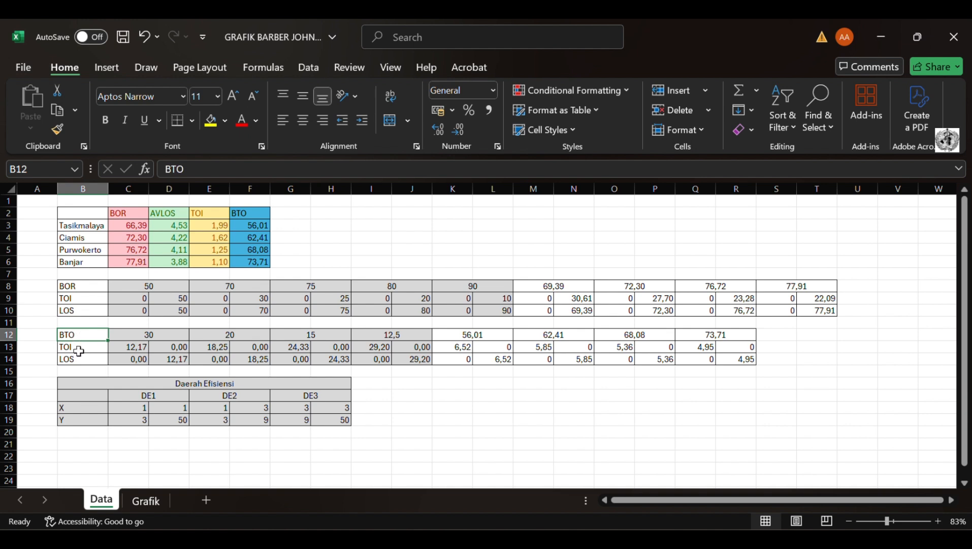
pyautogui.moveTo(144, 338); pyautogui.dragTo(375, 339)
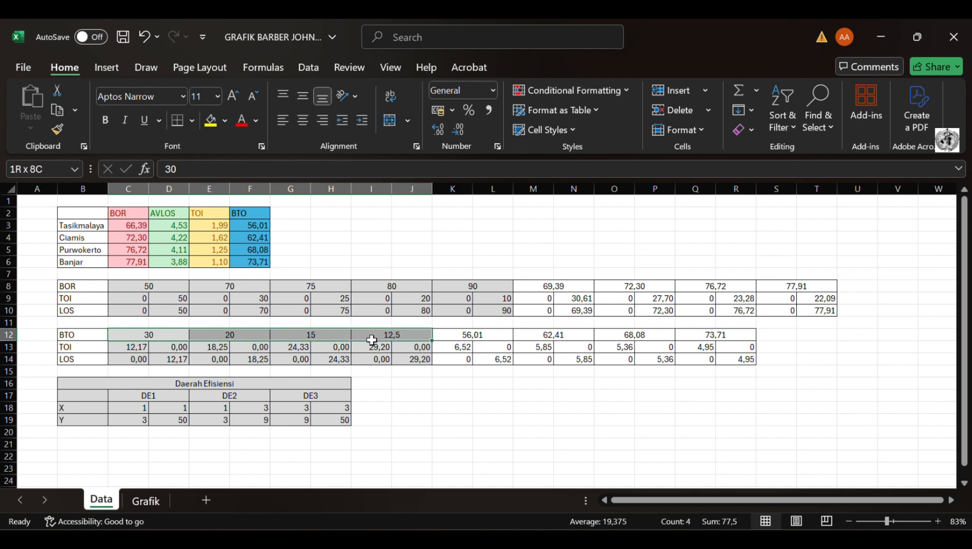
pyautogui.click(465, 336)
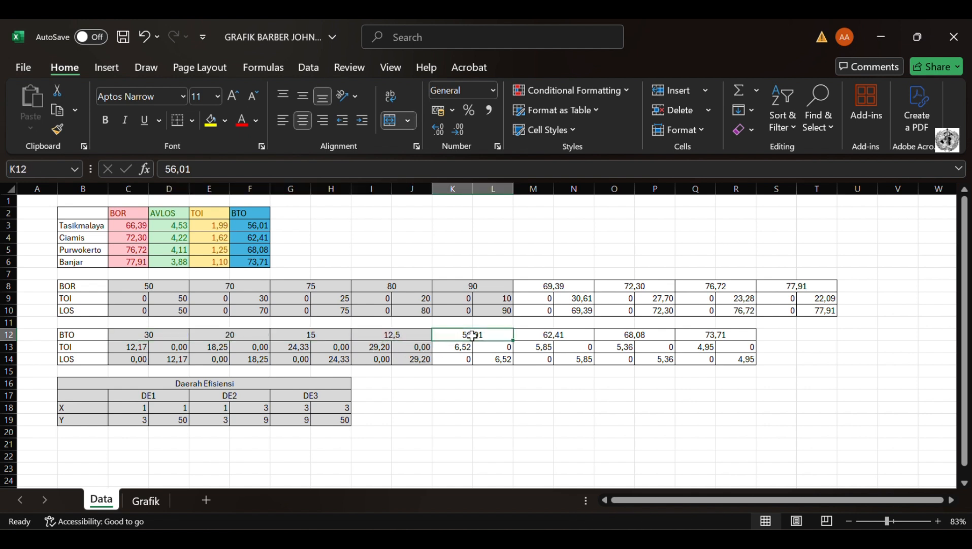
pyautogui.moveTo(501, 333); pyautogui.dragTo(693, 336)
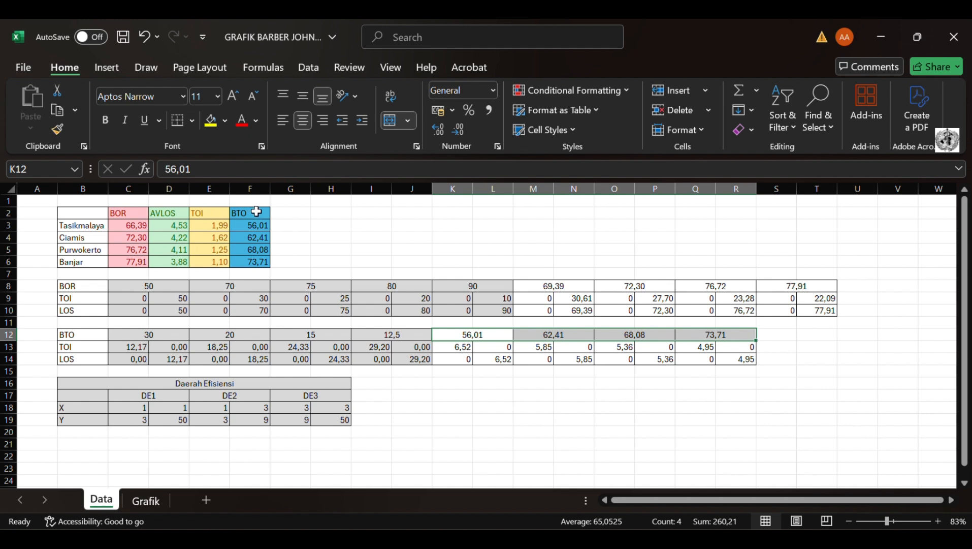
pyautogui.moveTo(252, 212); pyautogui.dragTo(256, 258)
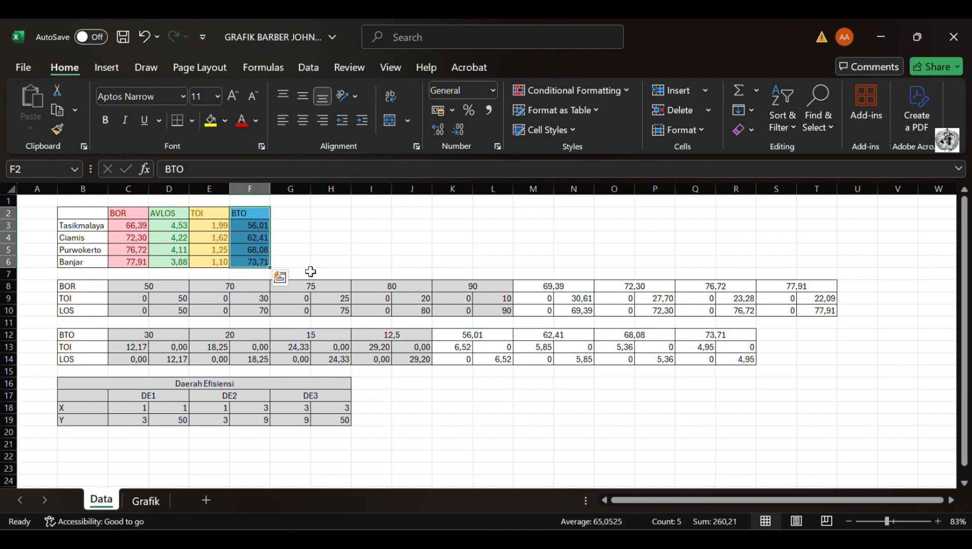
pyautogui.click(380, 396)
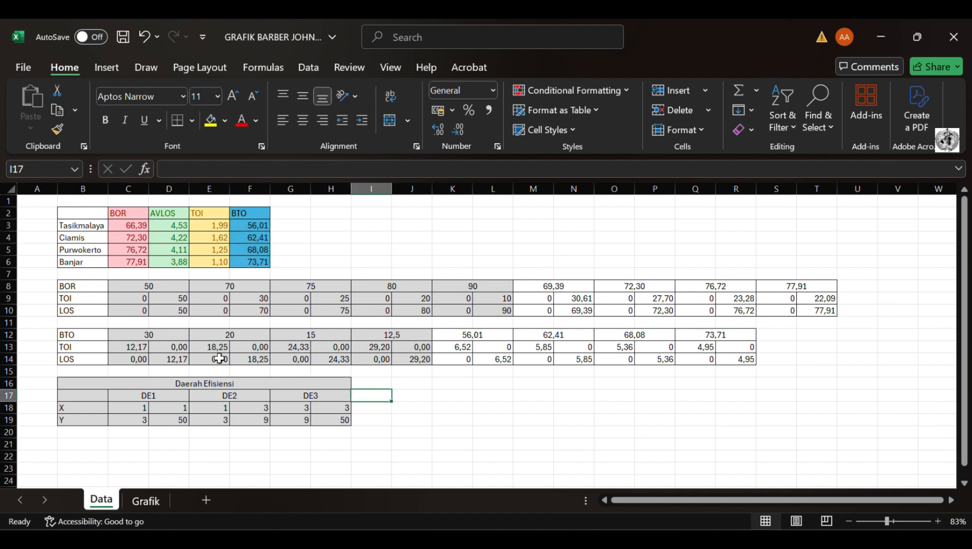
# Examine the TOI and LOS rows of the BTO table, the formula in K13 and each regional BTO value.
pyautogui.click(89, 349)
pyautogui.click(89, 361)
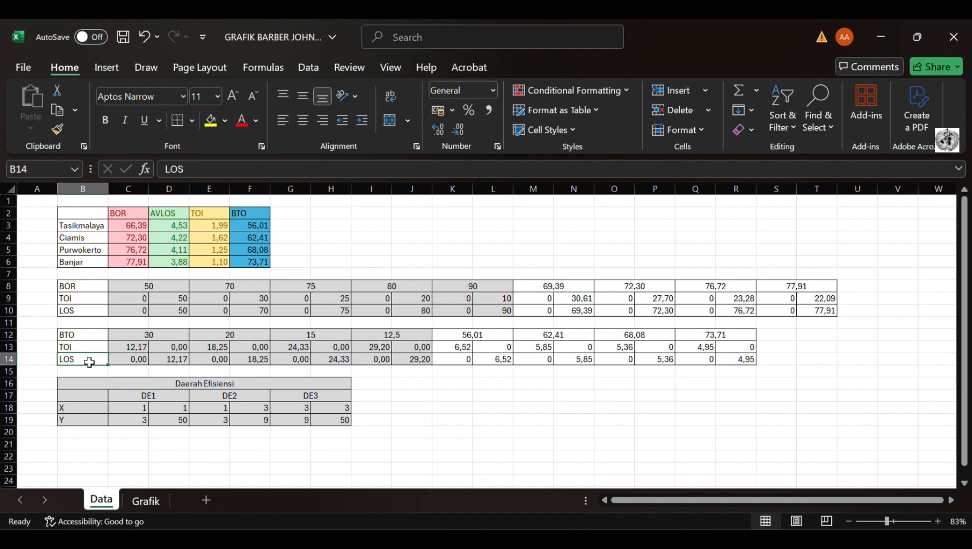
pyautogui.click(460, 348)
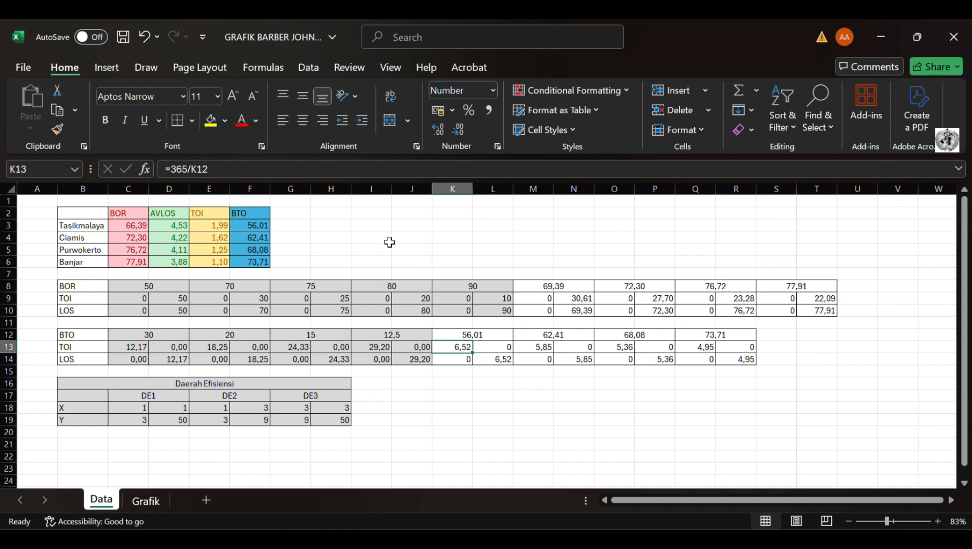
pyautogui.click(486, 336)
pyautogui.click(552, 333)
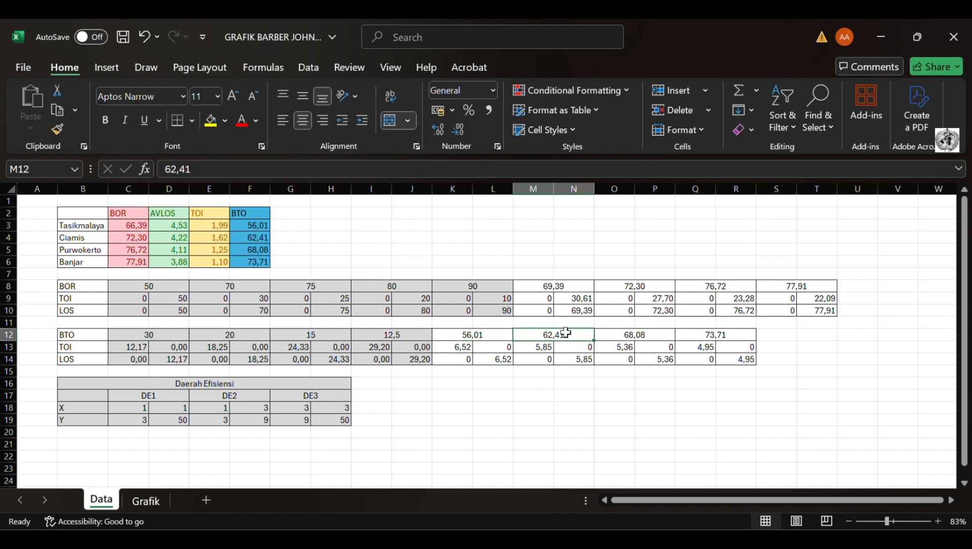
pyautogui.click(641, 336)
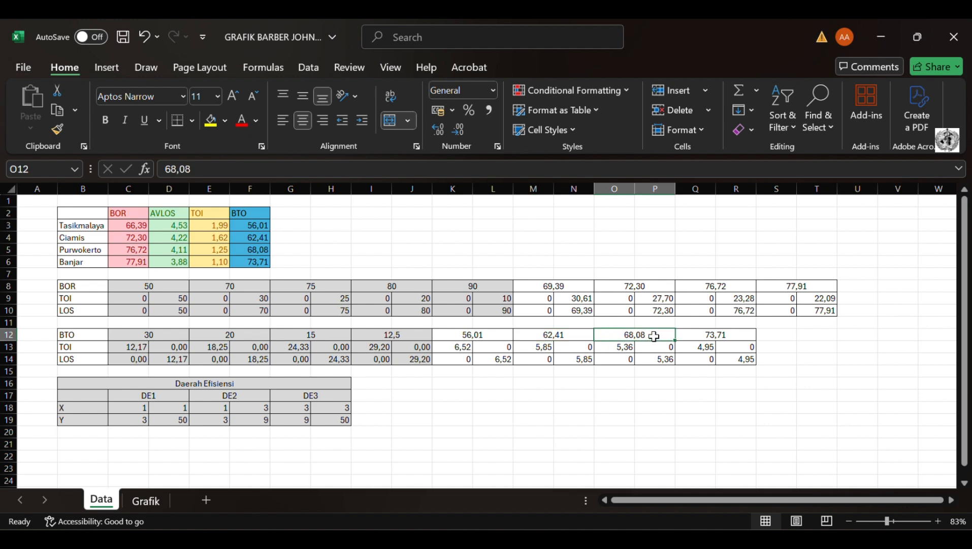
pyautogui.click(717, 337)
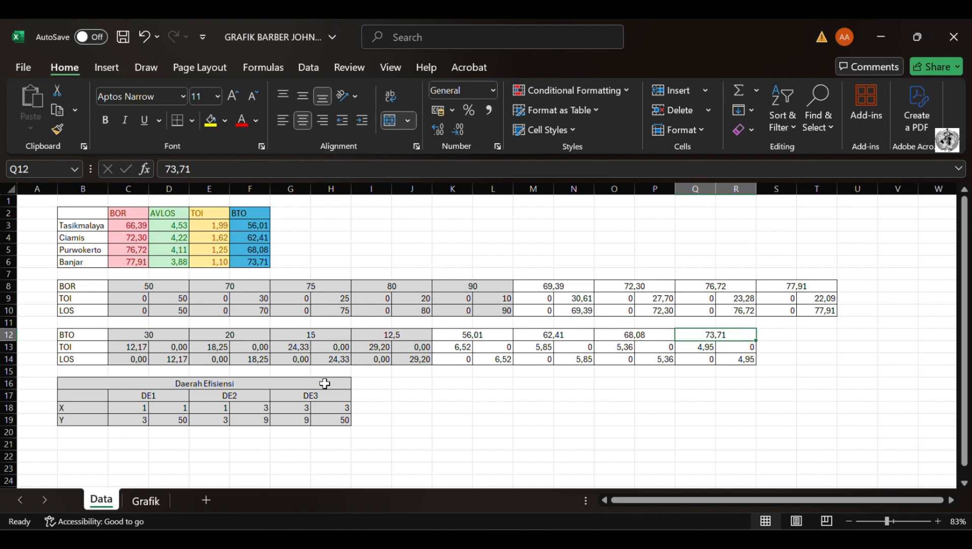
# Review the Daerah Efisiensi table with its X and Y coordinates for DE1, DE2 and DE3.
pyautogui.doubleClick(186, 383)
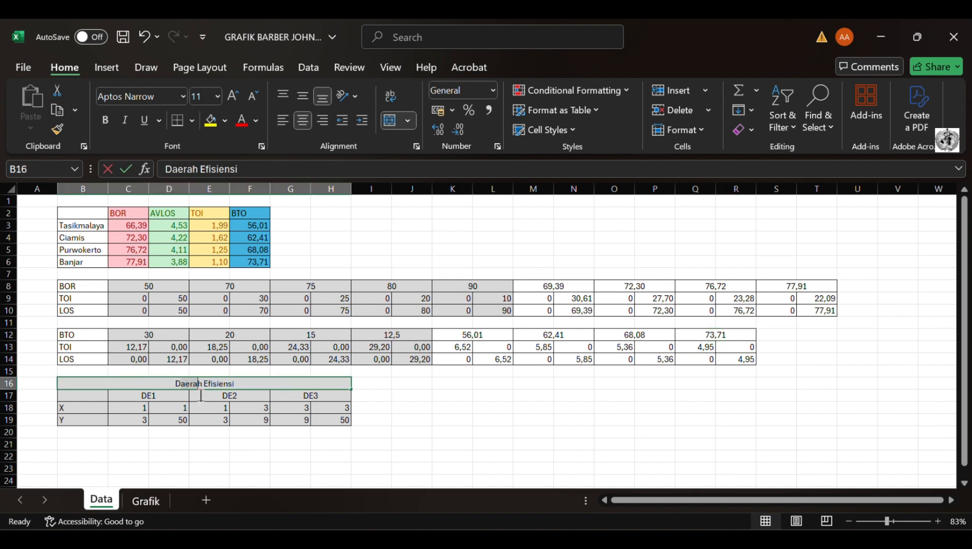
pyautogui.moveTo(201, 396); pyautogui.dragTo(176, 404)
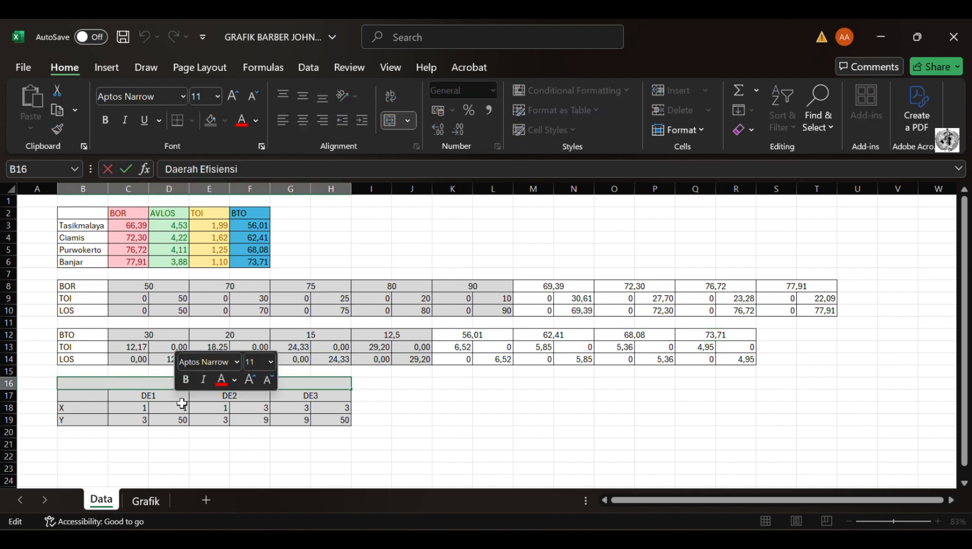
pyautogui.click(227, 406)
pyautogui.click(333, 420)
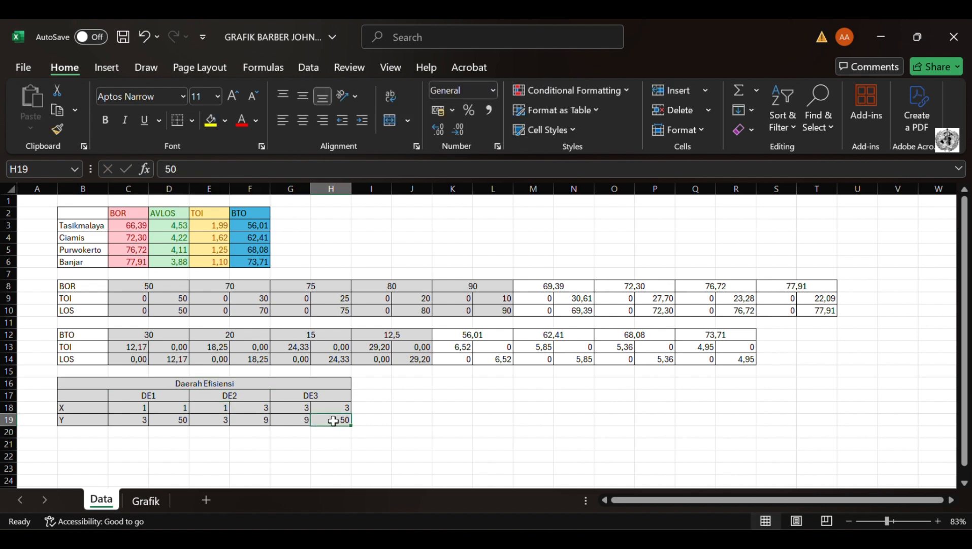
pyautogui.moveTo(332, 421); pyautogui.dragTo(249, 385)
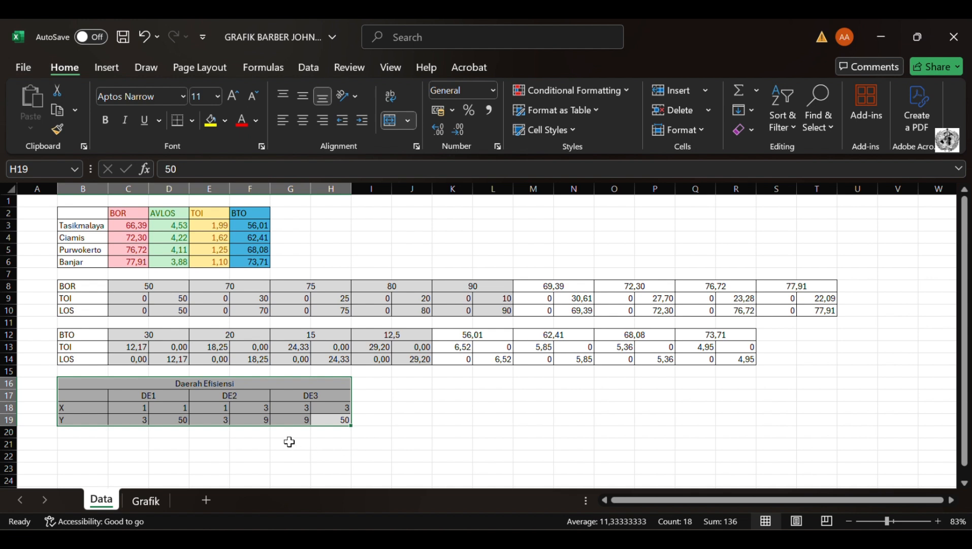
pyautogui.click(290, 441)
# Insert a scatter chart with straight lines and markers from the BOR table's TOI and LOS values in C9:T10.
pyautogui.moveTo(129, 299); pyautogui.dragTo(815, 311)
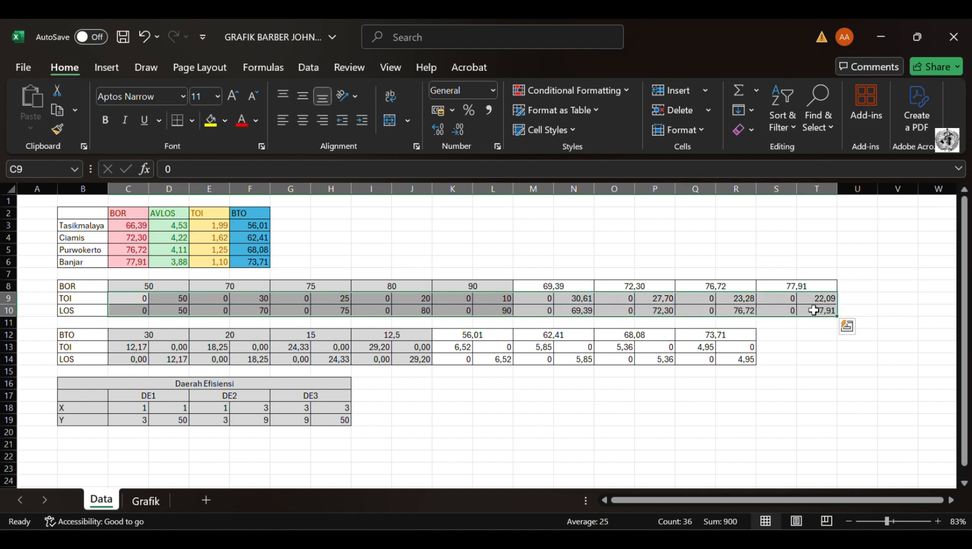
pyautogui.click(107, 66)
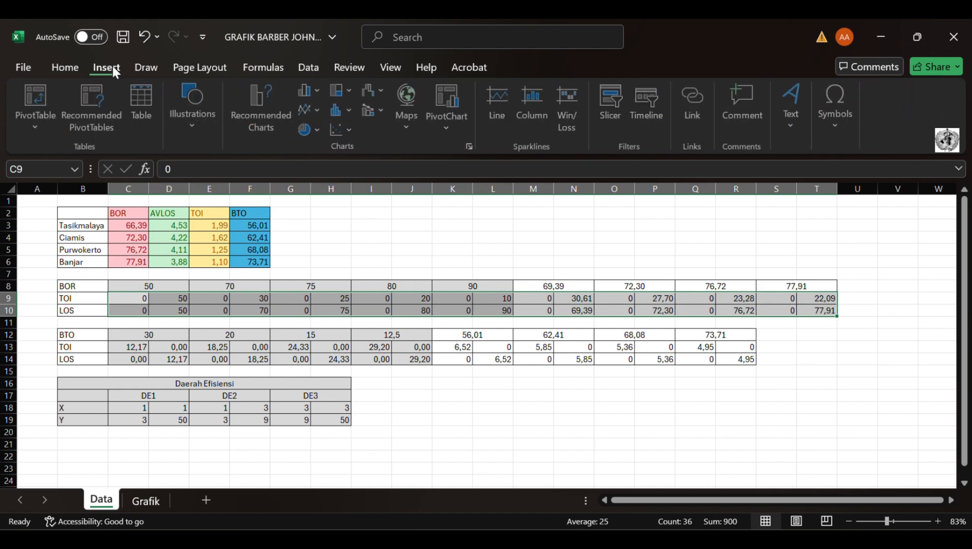
pyautogui.click(357, 130)
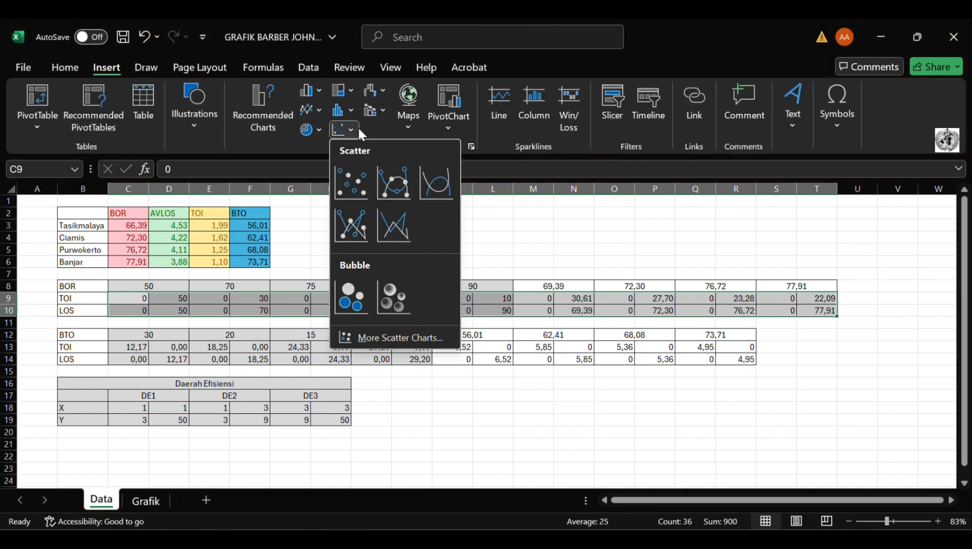
pyautogui.click(361, 223)
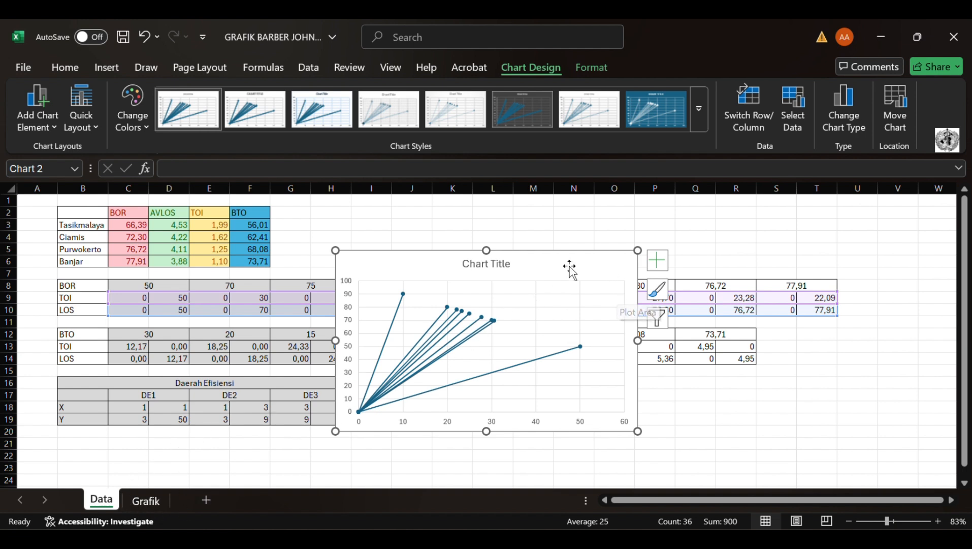
# Move the new scatter chart from the Data sheet to the Grafik sheet as an object.
pyautogui.rightClick(607, 273)
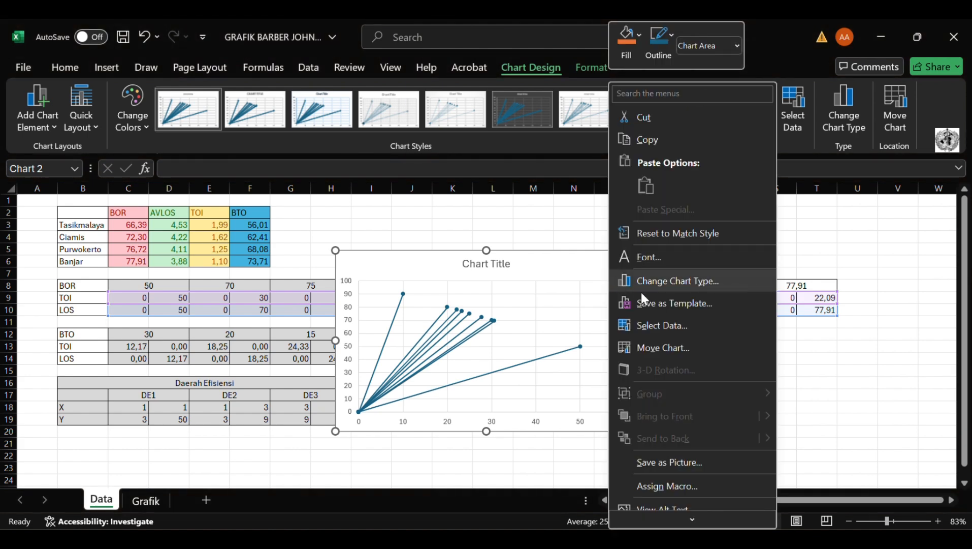
pyautogui.click(671, 345)
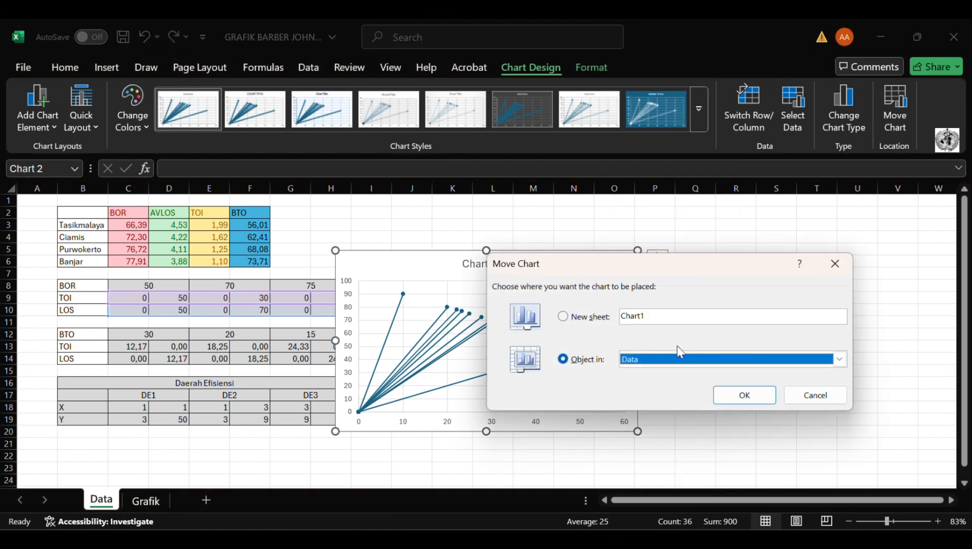
pyautogui.click(840, 359)
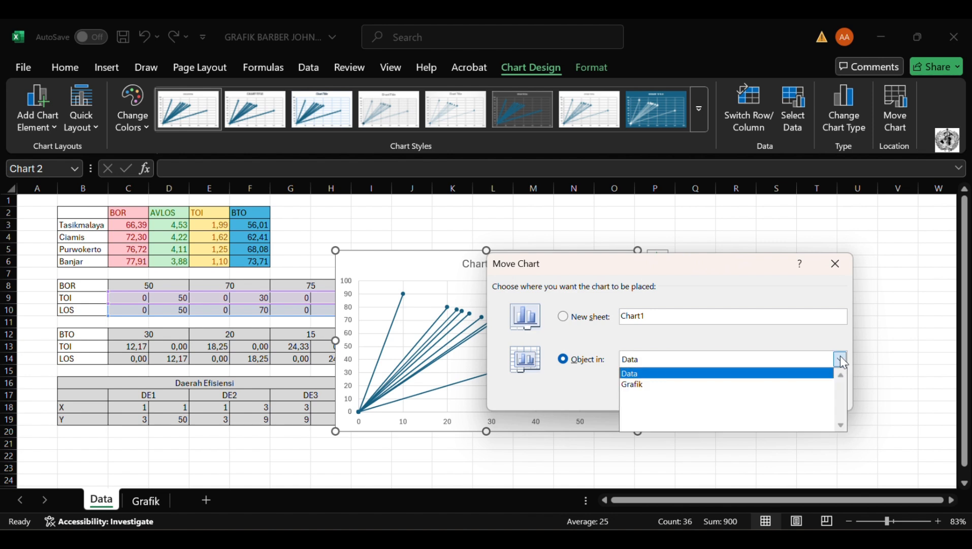
pyautogui.click(789, 385)
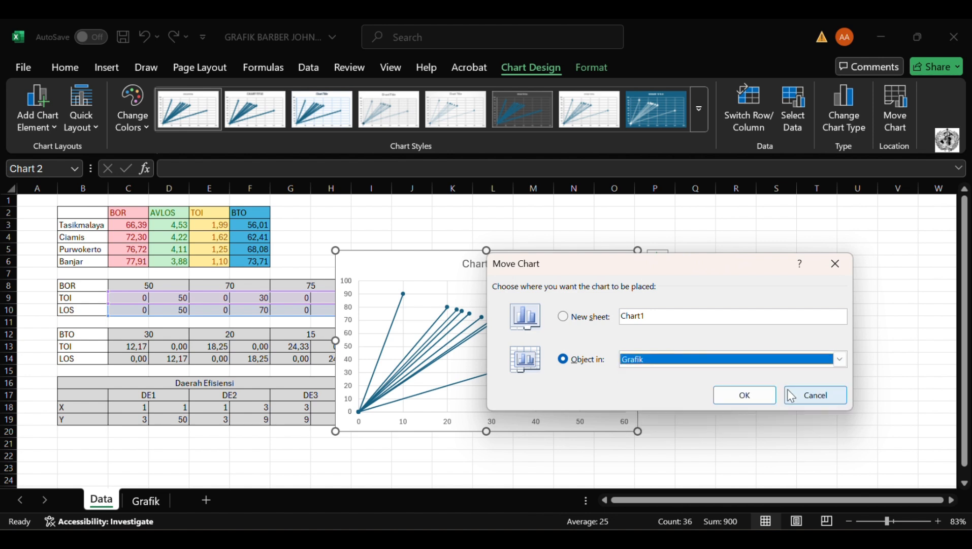
pyautogui.click(760, 394)
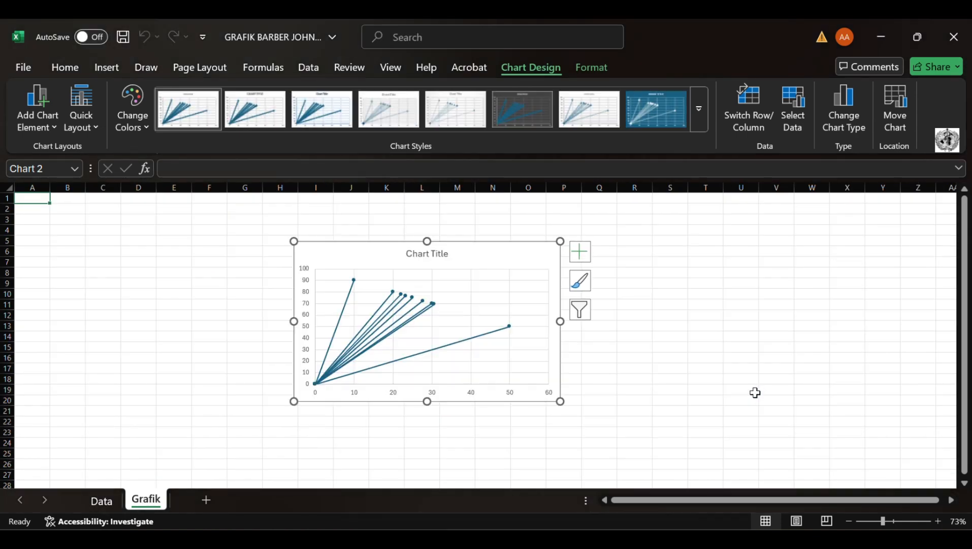
# Enlarge the chart to span about B2 to P20 and title it GRAFIK BARBER JOHNSON RSUD 2025.
pyautogui.moveTo(293, 241); pyautogui.dragTo(48, 203)
pyautogui.click(319, 215)
pyautogui.press('BackSpace')
pyautogui.press('BackSpace')
pyautogui.press('BackSpace')
pyautogui.press('BackSpace')
pyautogui.press('BackSpace')
pyautogui.press('BackSpace')
pyautogui.press('BackSpace')
pyautogui.press('BackSpace')
pyautogui.press('BackSpace')
pyautogui.press('BackSpace')
pyautogui.press('BackSpace')
pyautogui.write('GRAFIK BARBER JOHNSON RSUD 2025')
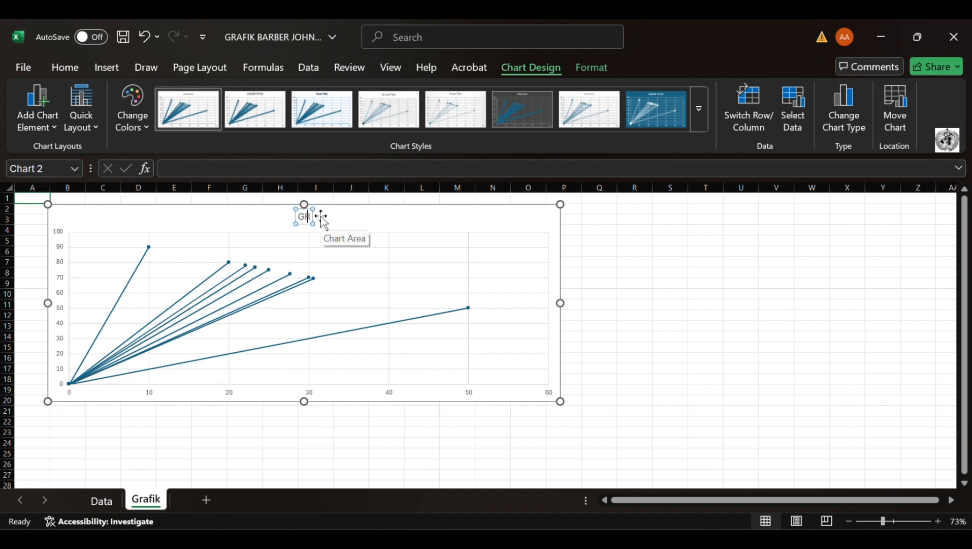
pyautogui.click(440, 259)
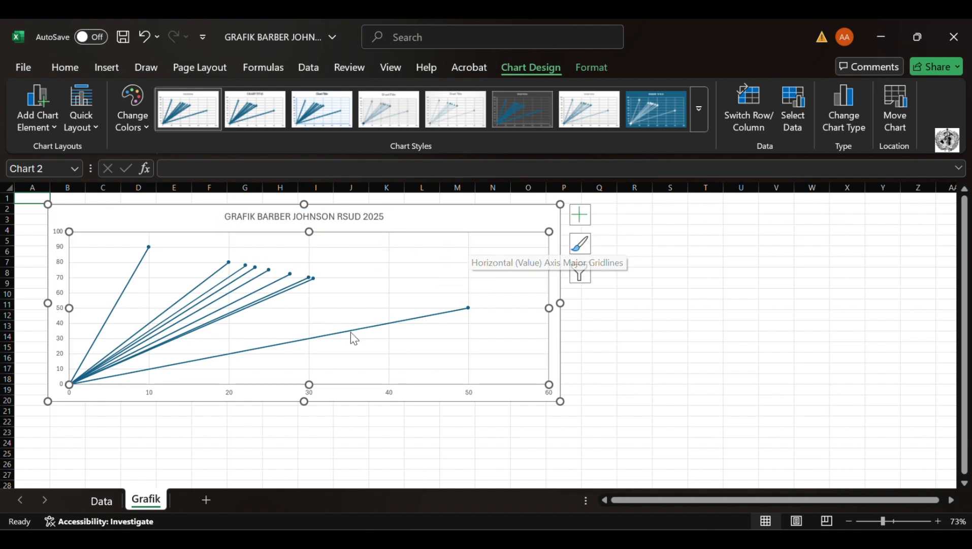
# Add minor gridlines to both the horizontal and vertical axes of the chart.
pyautogui.click(315, 397)
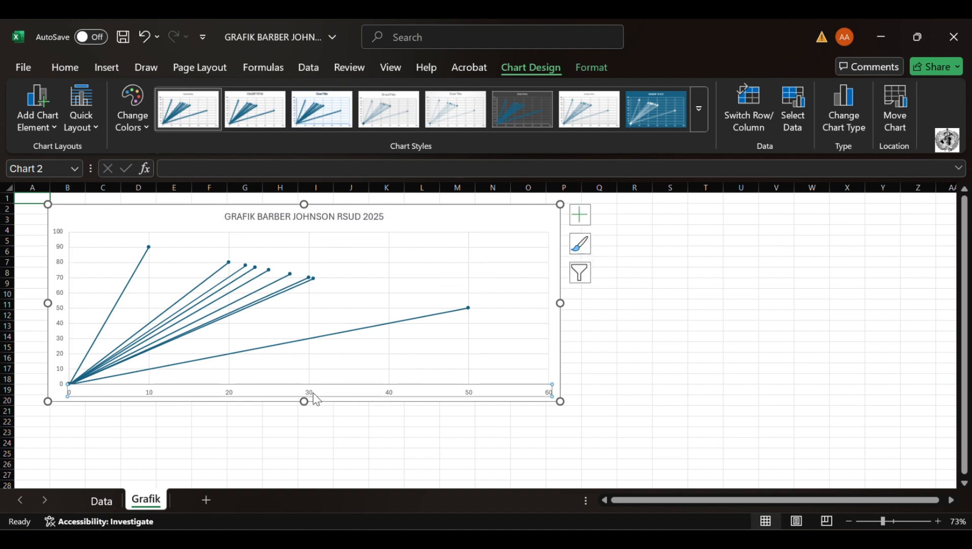
pyautogui.rightClick(313, 393)
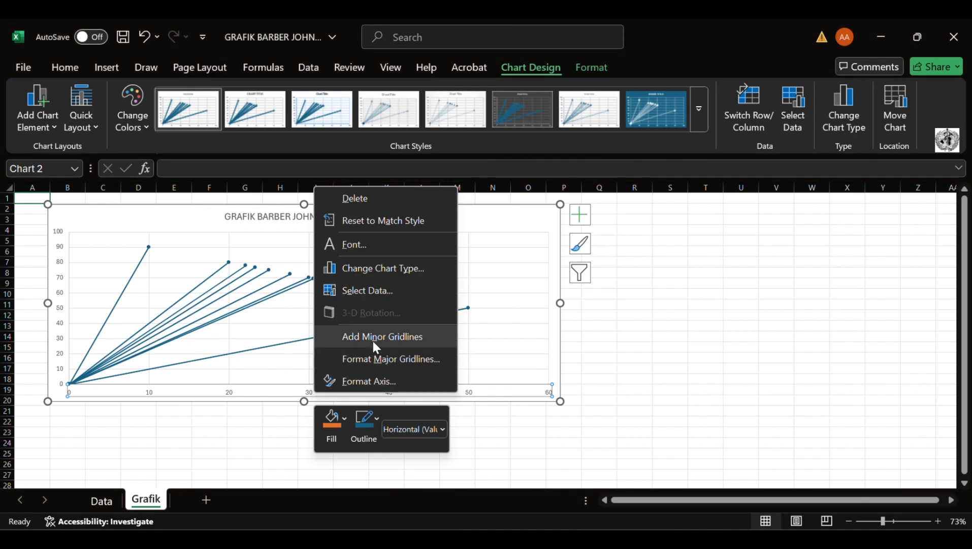
pyautogui.click(376, 336)
pyautogui.click(58, 361)
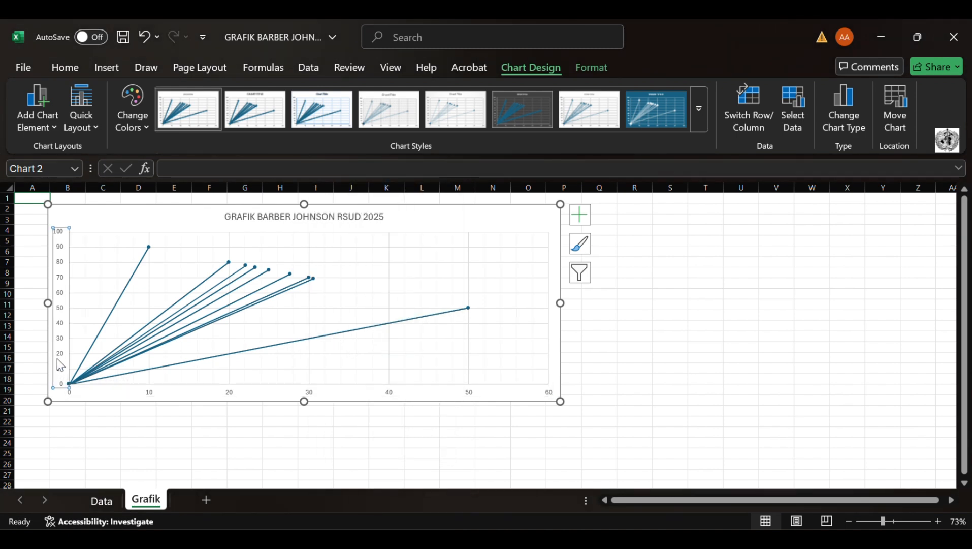
pyautogui.rightClick(59, 363)
pyautogui.click(117, 303)
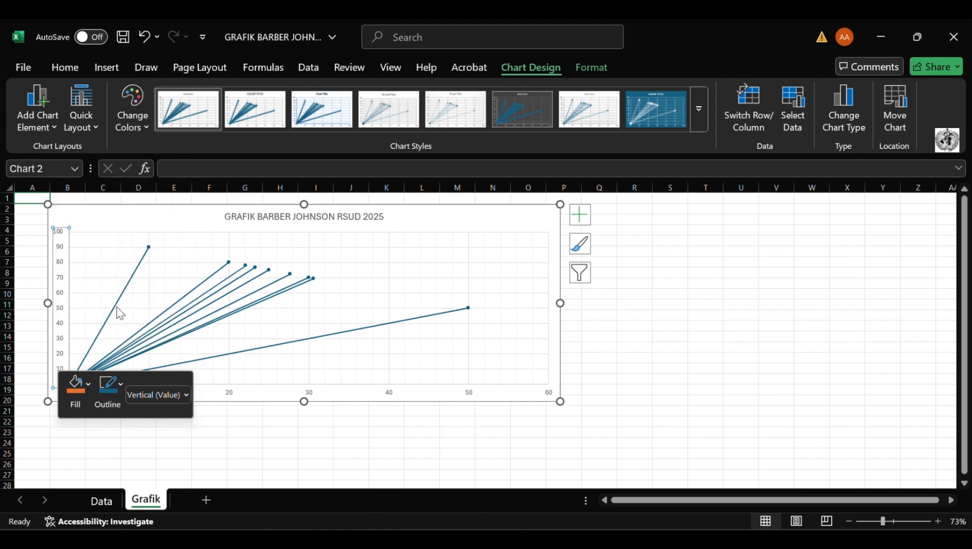
# Set the horizontal axis maximum to 20 and its major unit to 1.
pyautogui.click(303, 388)
pyautogui.click(307, 394)
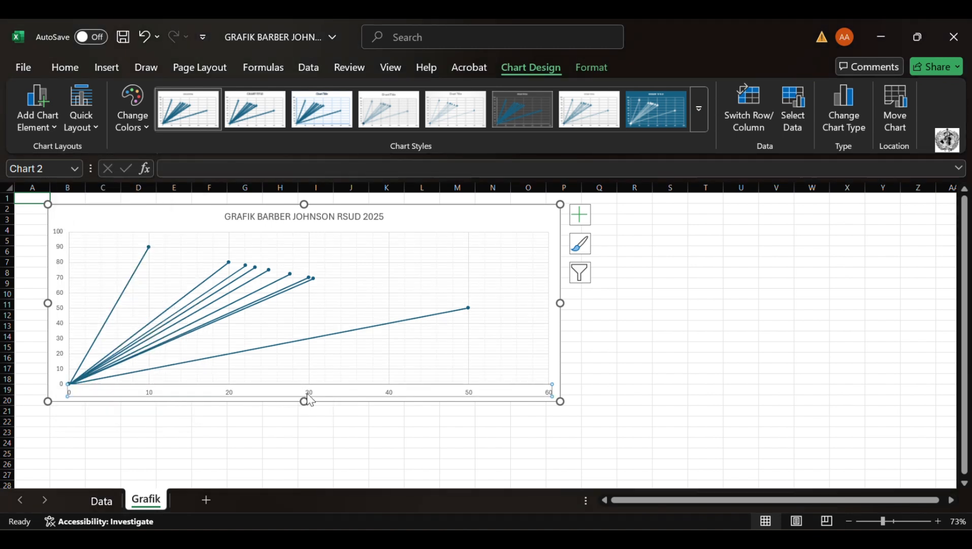
pyautogui.rightClick(310, 399)
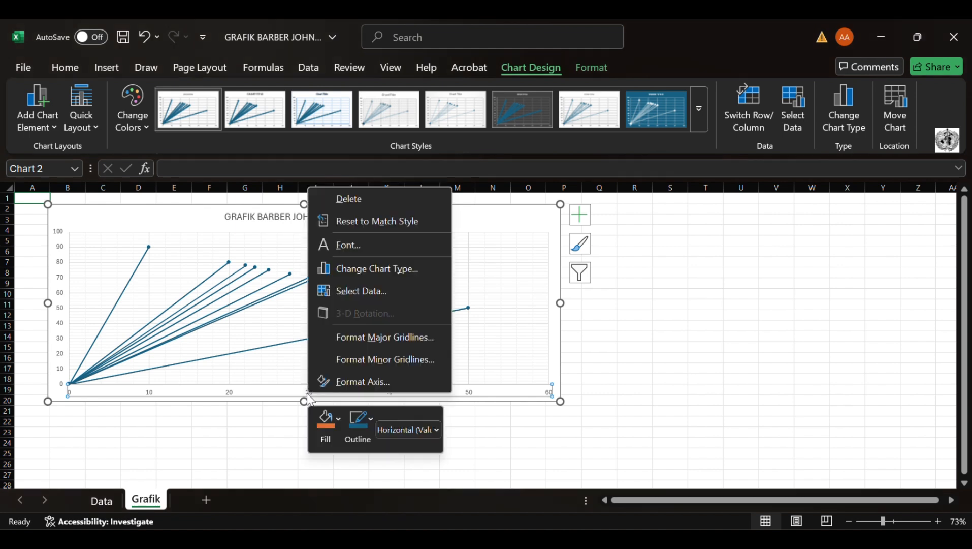
pyautogui.click(353, 381)
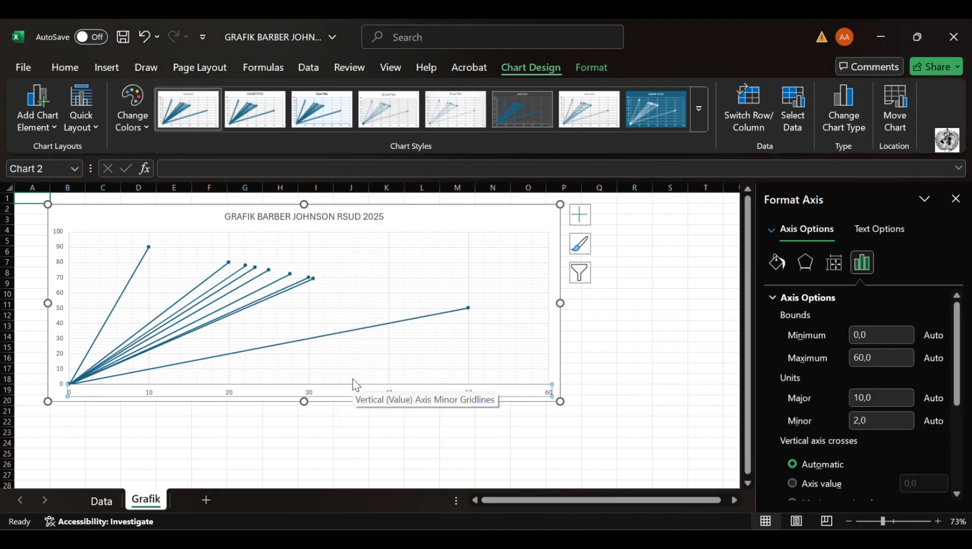
pyautogui.click(866, 357)
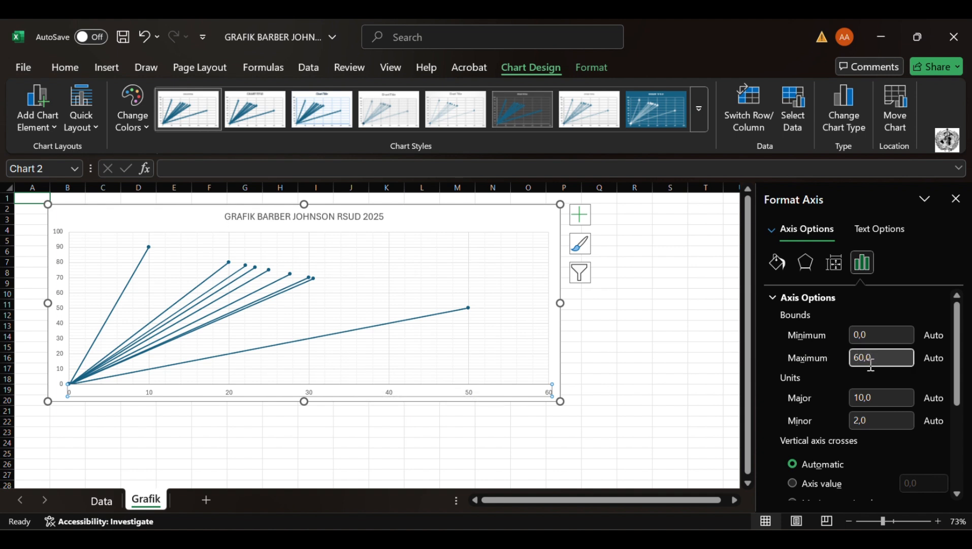
pyautogui.press('BackSpace')
pyautogui.write('2')
pyautogui.click(867, 399)
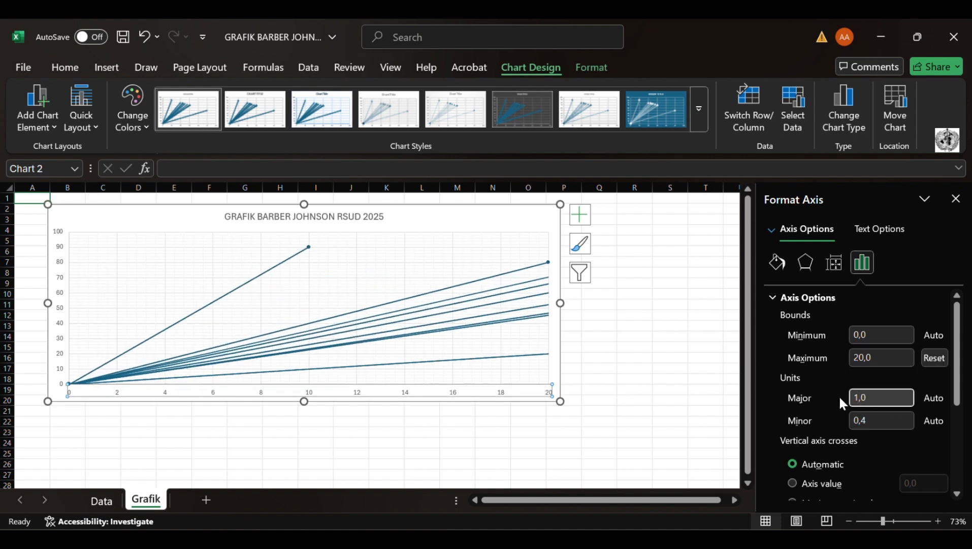
pyautogui.write('1')
pyautogui.click(668, 366)
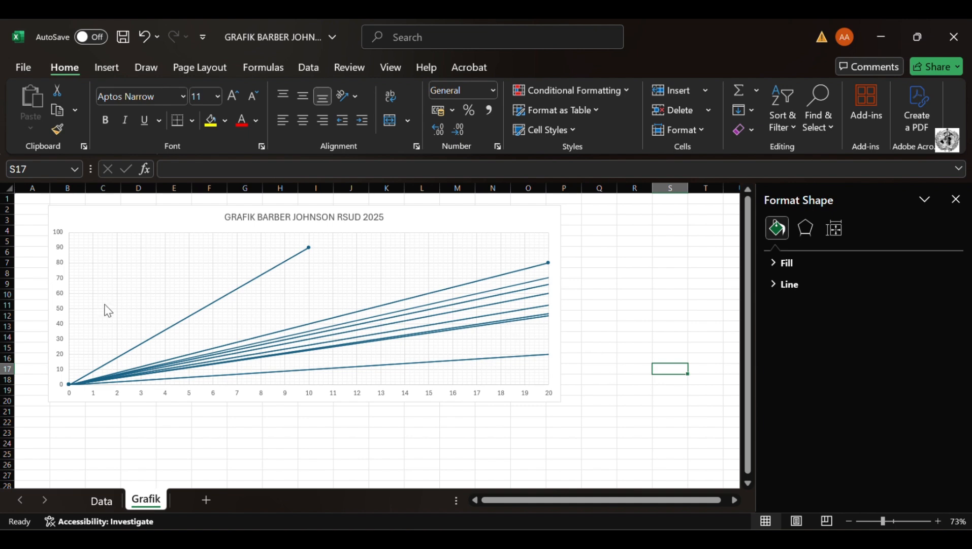
# Set the vertical axis maximum to 30 and its major unit to 2, and close the axis formatting.
pyautogui.rightClick(59, 369)
pyautogui.click(125, 345)
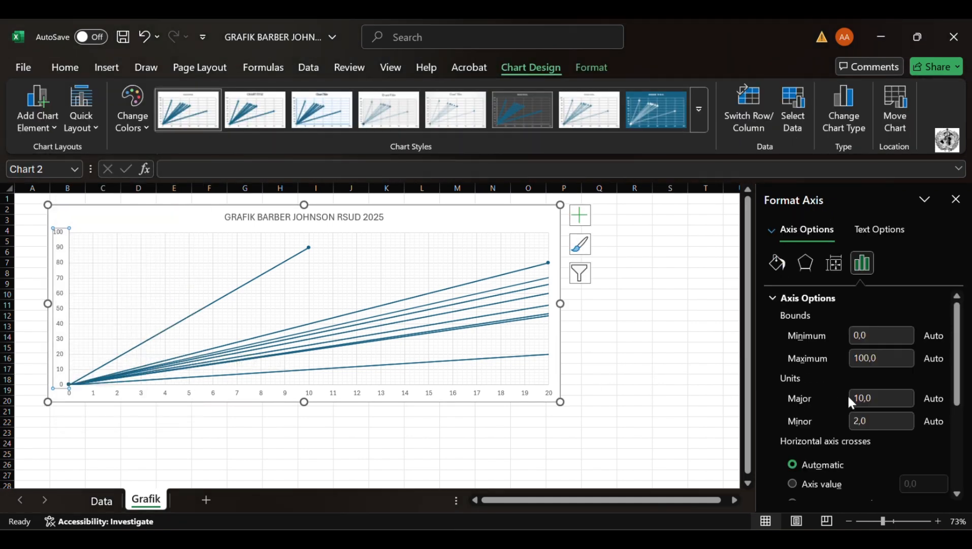
pyautogui.click(861, 357)
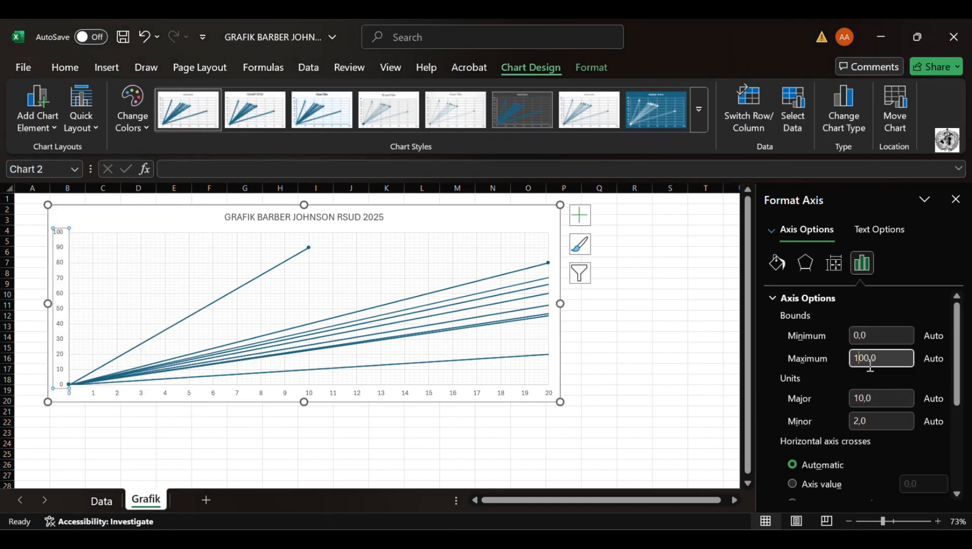
pyautogui.write('3')
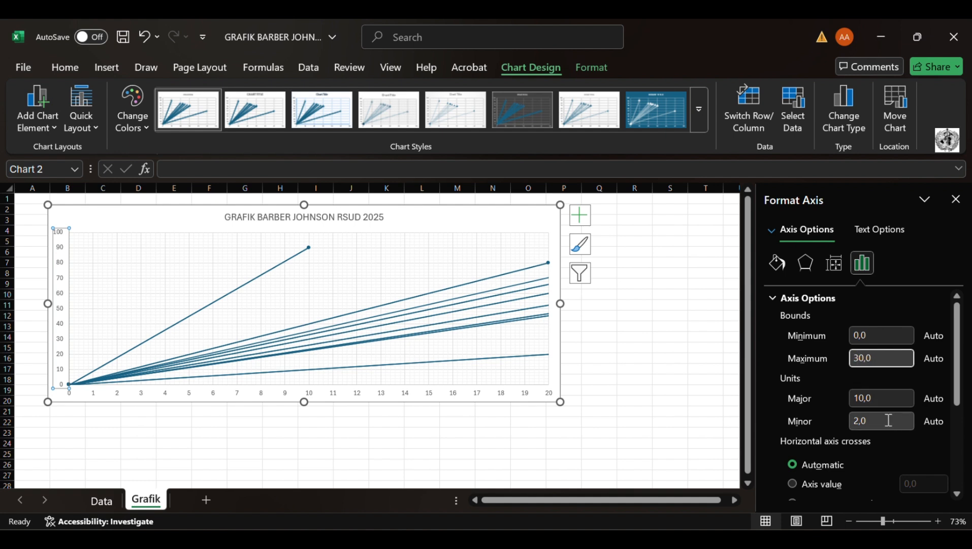
pyautogui.click(869, 401)
pyautogui.press('BackSpace')
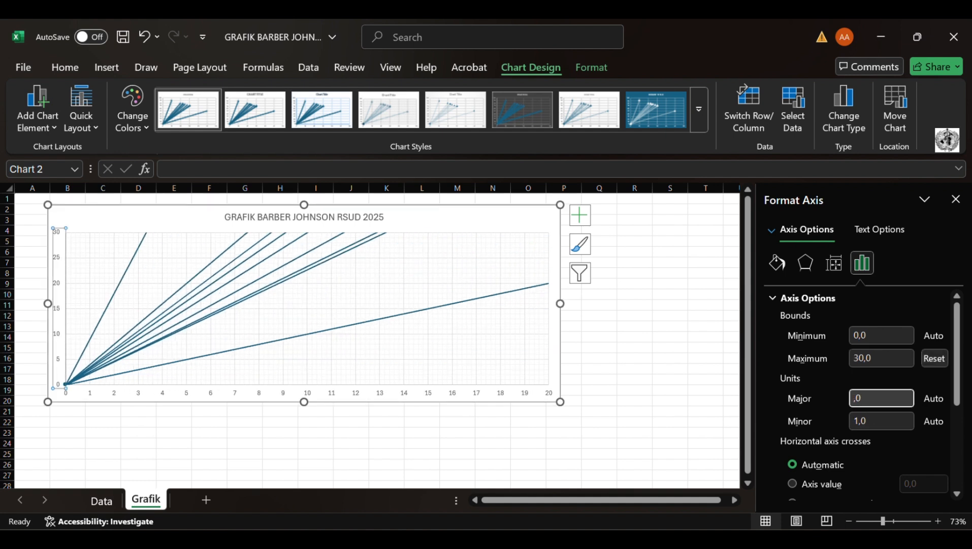
pyautogui.press('Return')
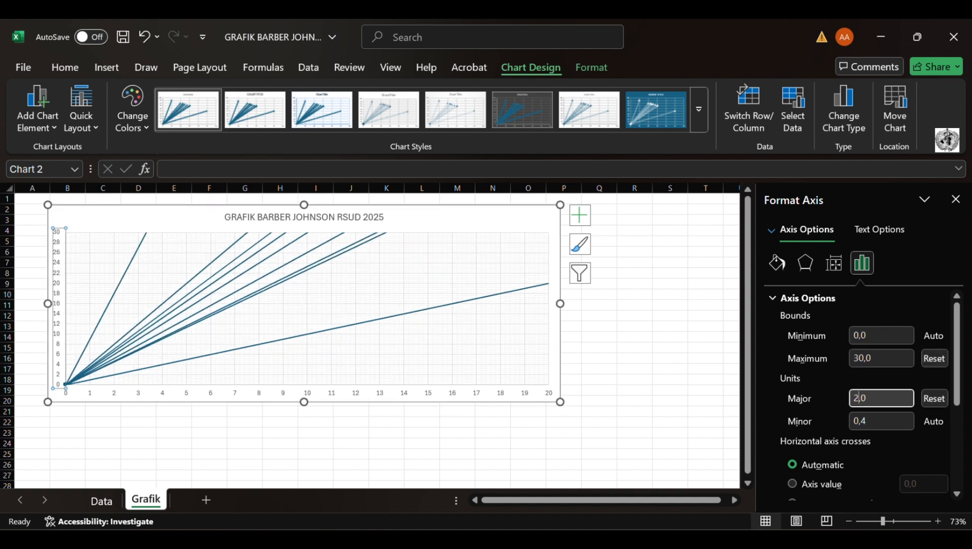
pyautogui.click(654, 367)
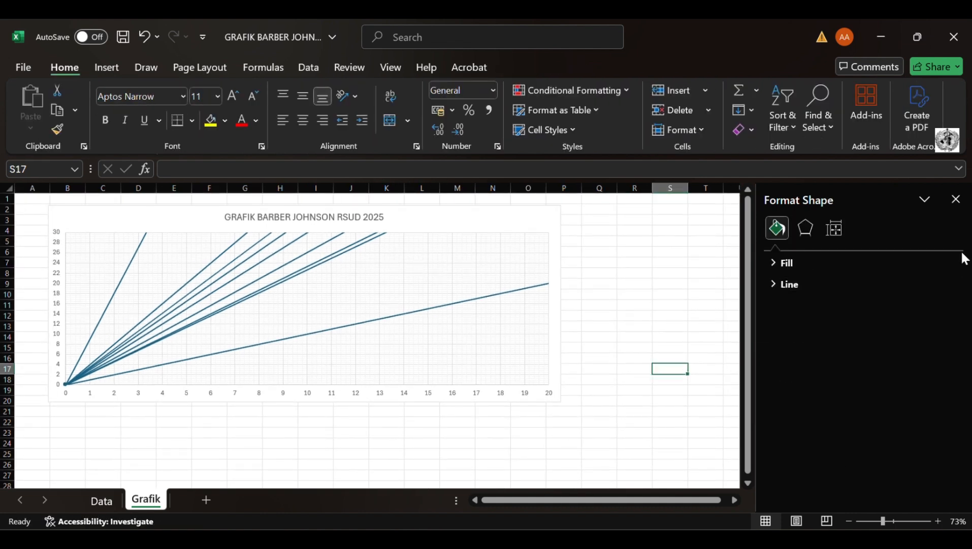
pyautogui.click(956, 199)
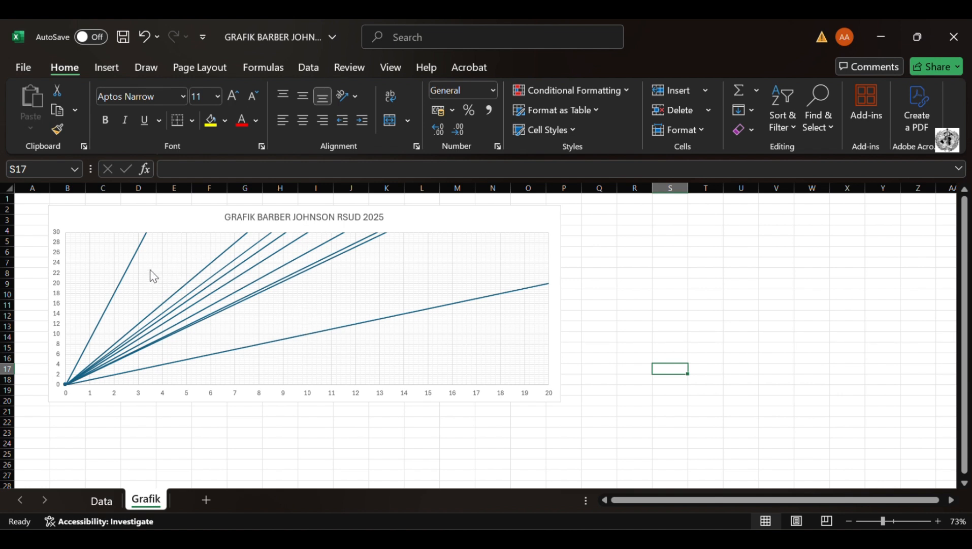
# Add a text box reading BOR 90%, rotate it parallel to the steepest line and place it beside that line's upper end.
pyautogui.click(105, 67)
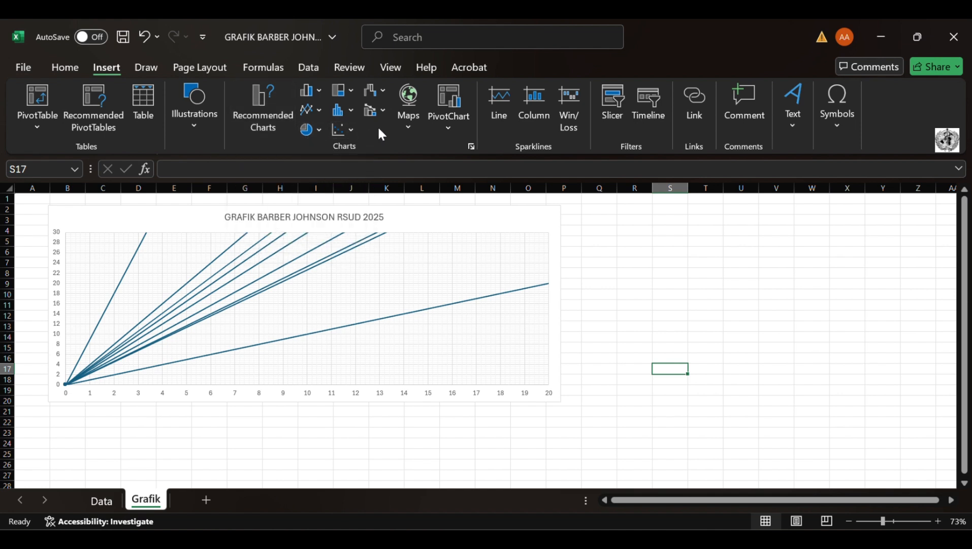
pyautogui.click(196, 109)
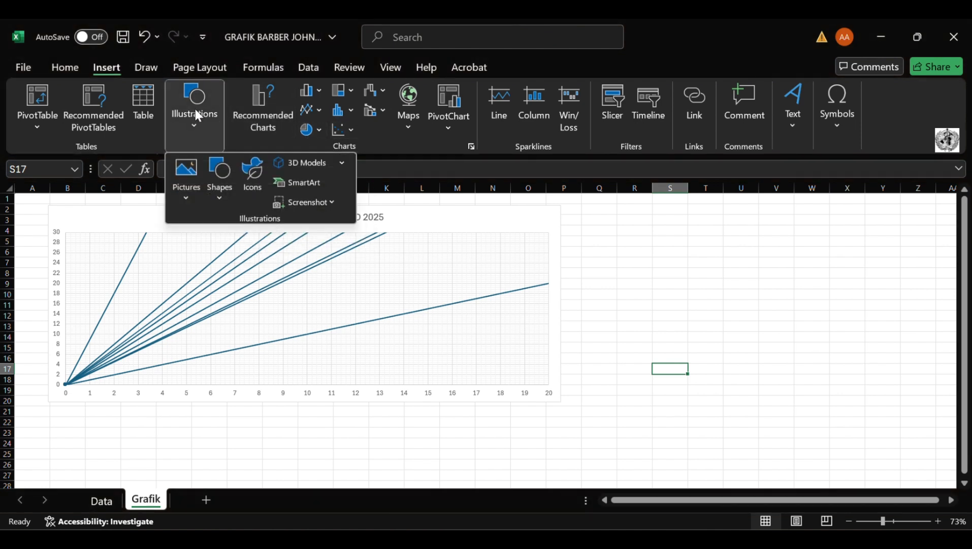
pyautogui.click(220, 188)
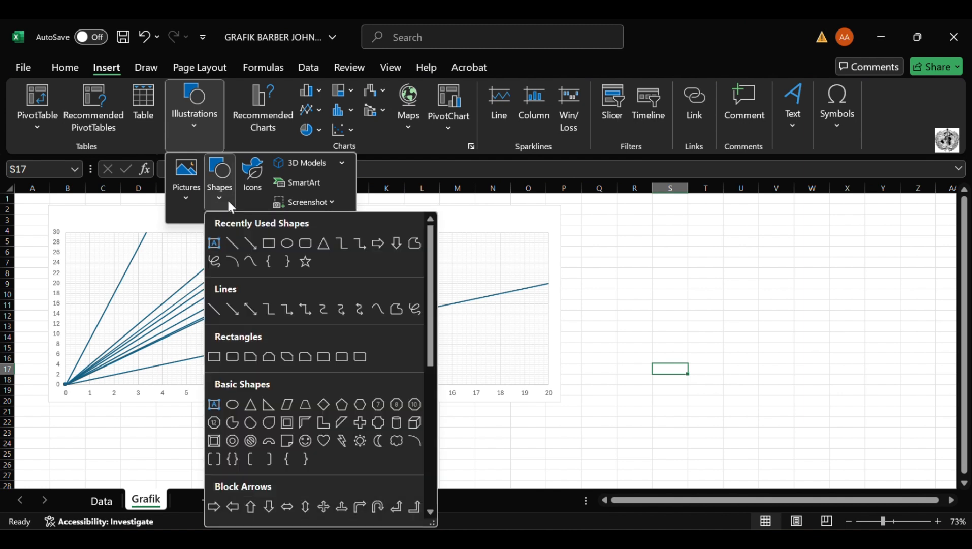
pyautogui.click(214, 243)
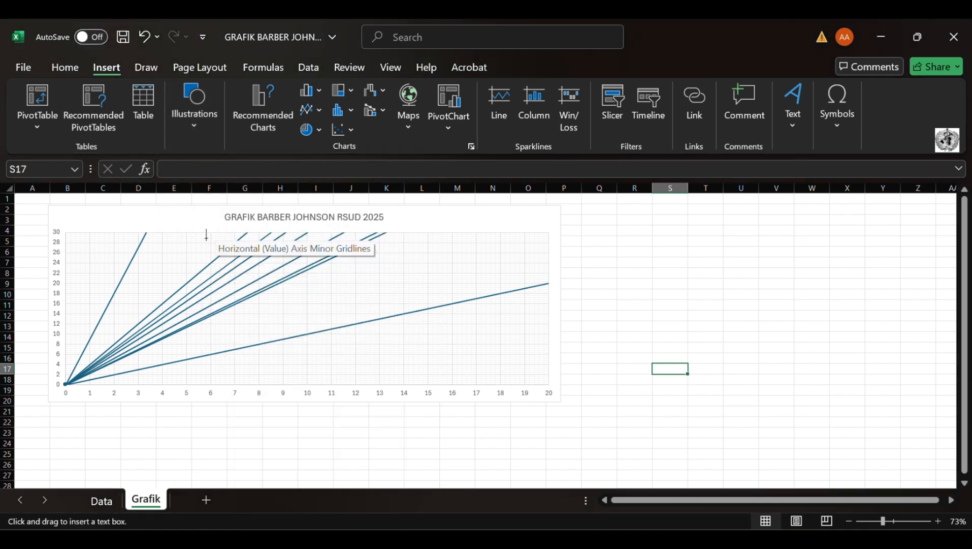
pyautogui.click(130, 238)
pyautogui.write('BOR')
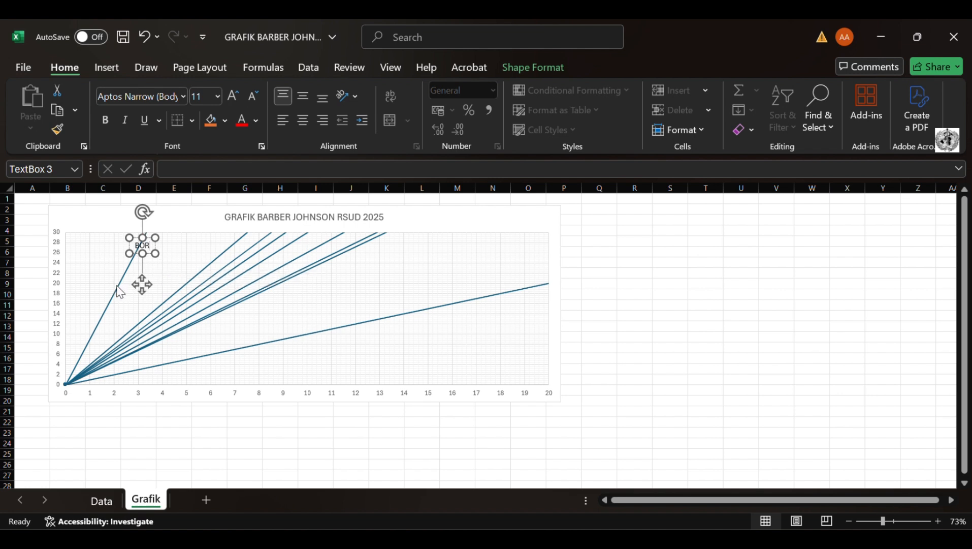
pyautogui.write(' 90')
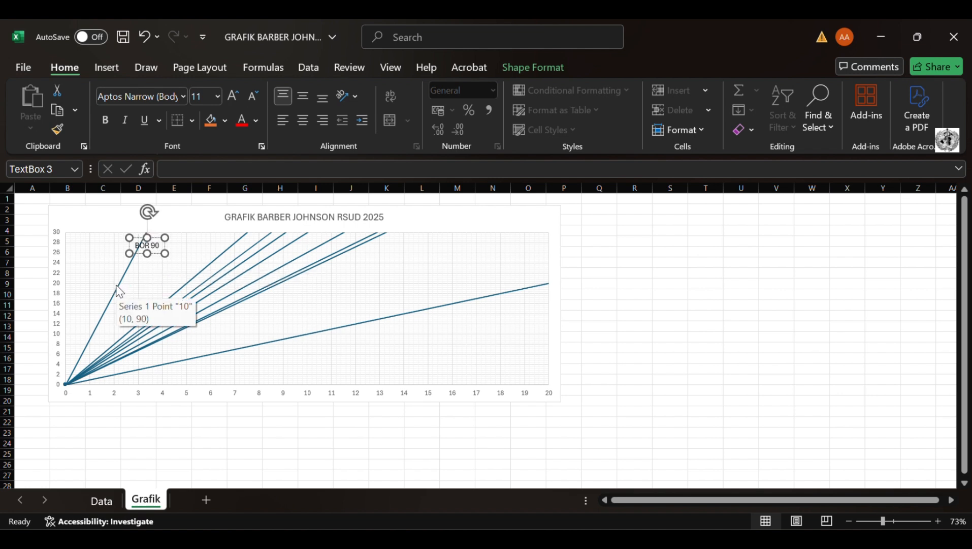
pyautogui.moveTo(149, 212); pyautogui.dragTo(121, 230)
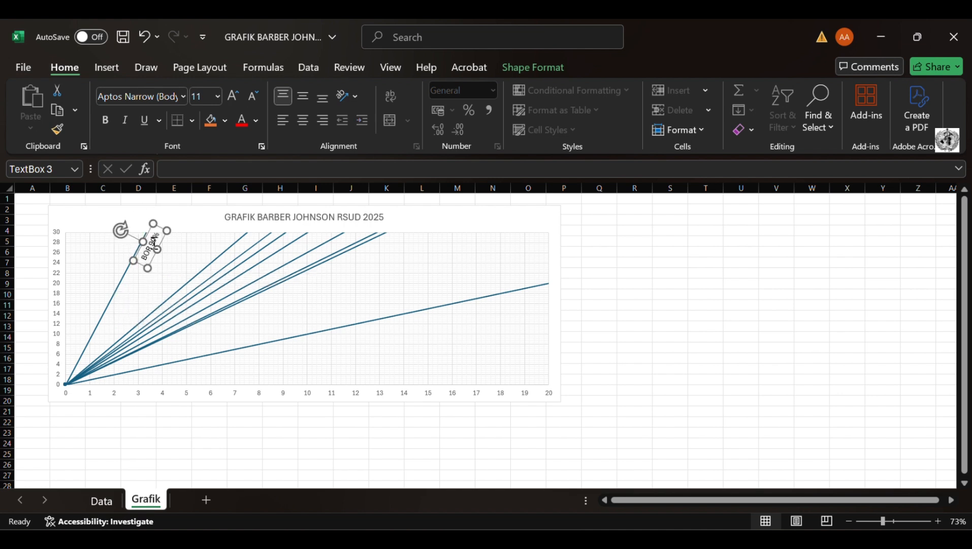
pyautogui.moveTo(150, 261); pyautogui.dragTo(125, 264)
pyautogui.click(210, 248)
pyautogui.click(195, 212)
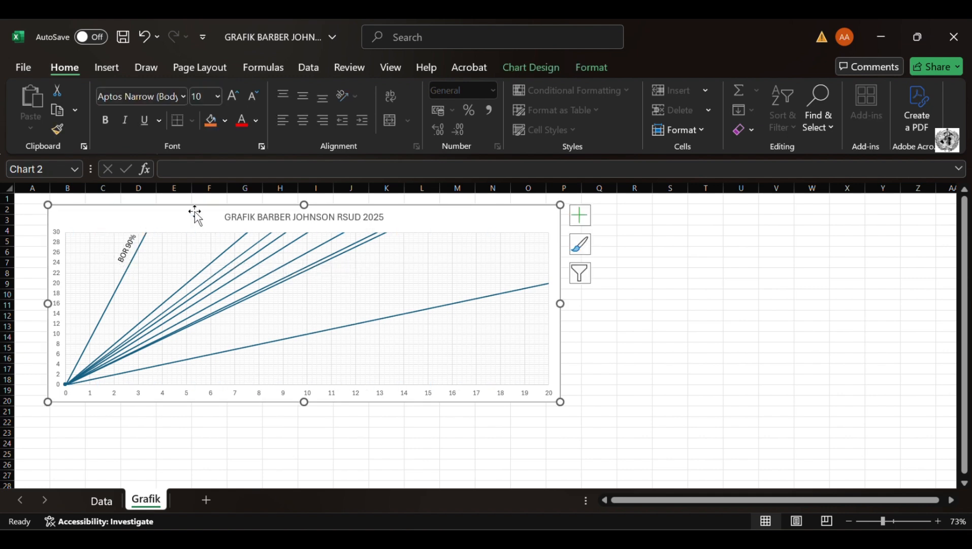
pyautogui.click(107, 67)
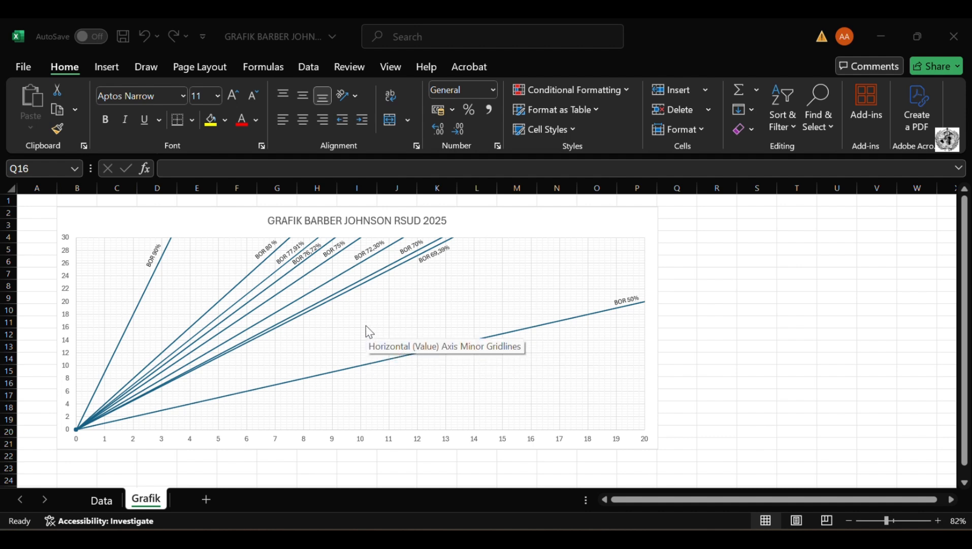
# Add a chart series named BTO 30, taking its X values from C13:D13 on the Data sheet.
pyautogui.click(631, 220)
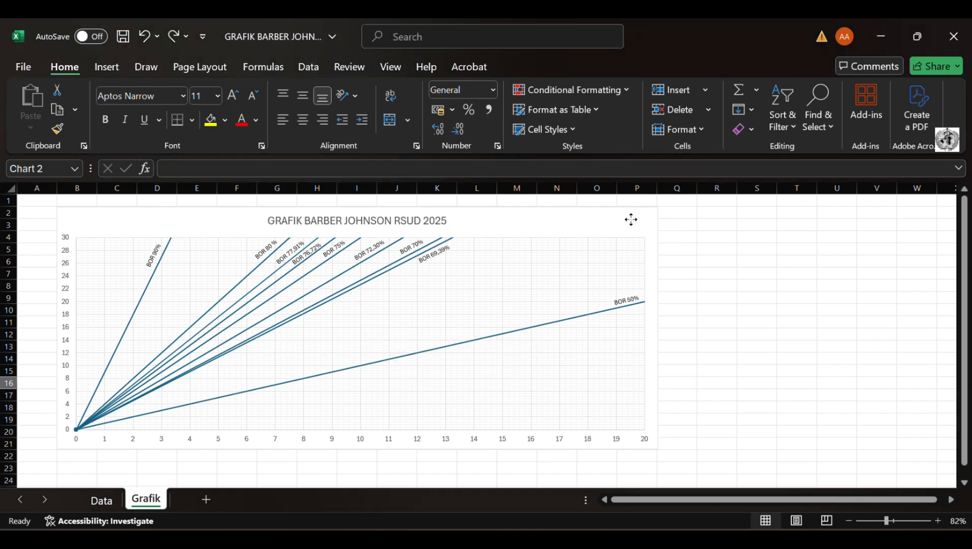
pyautogui.rightClick(631, 219)
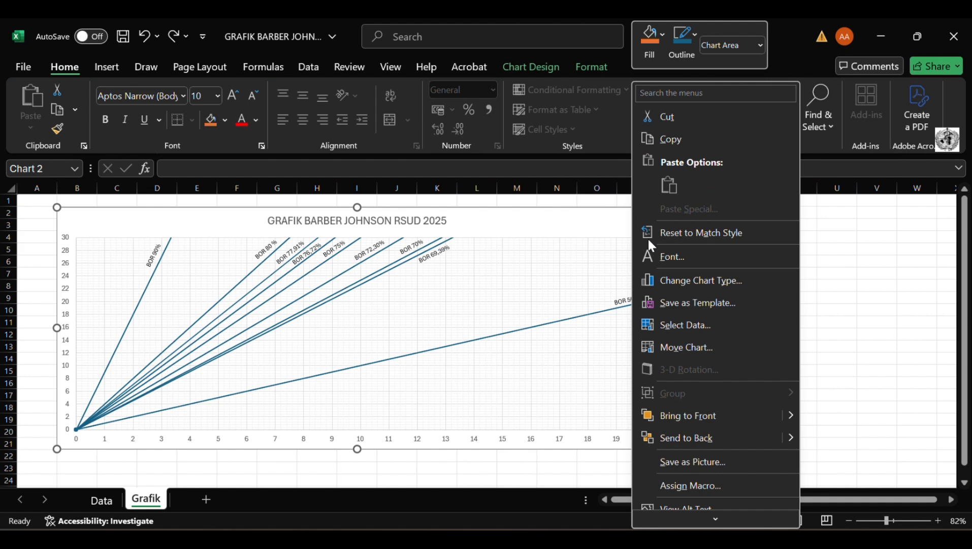
pyautogui.click(715, 332)
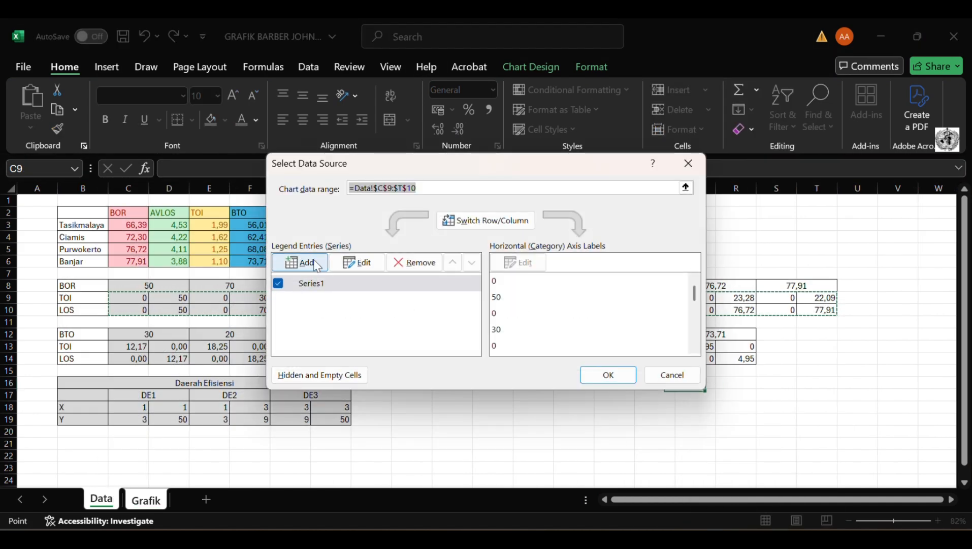
pyautogui.click(305, 262)
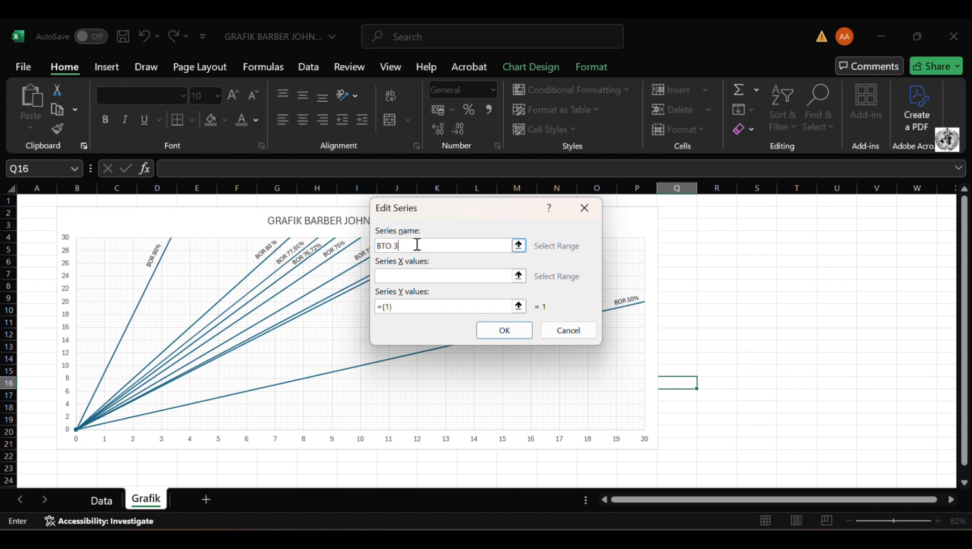
pyautogui.click(422, 276)
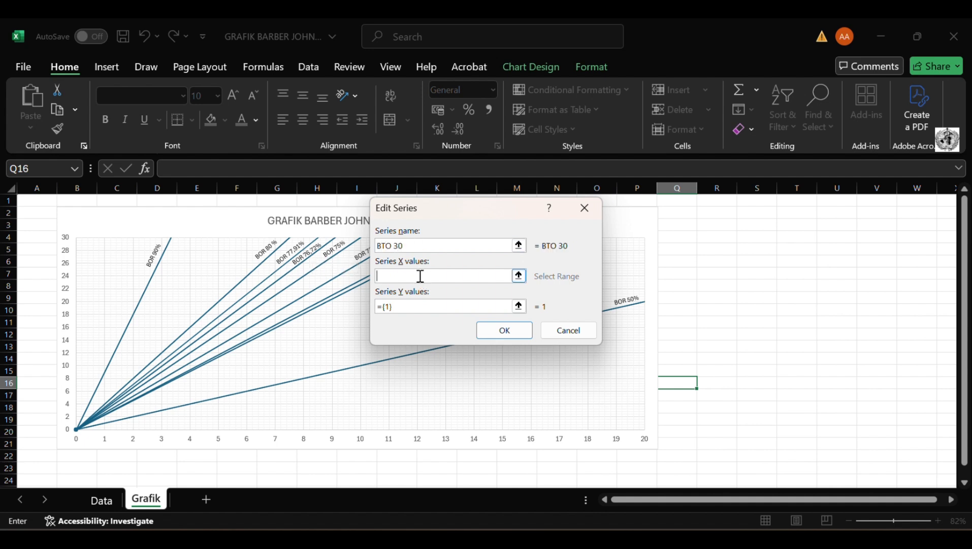
pyautogui.click(109, 500)
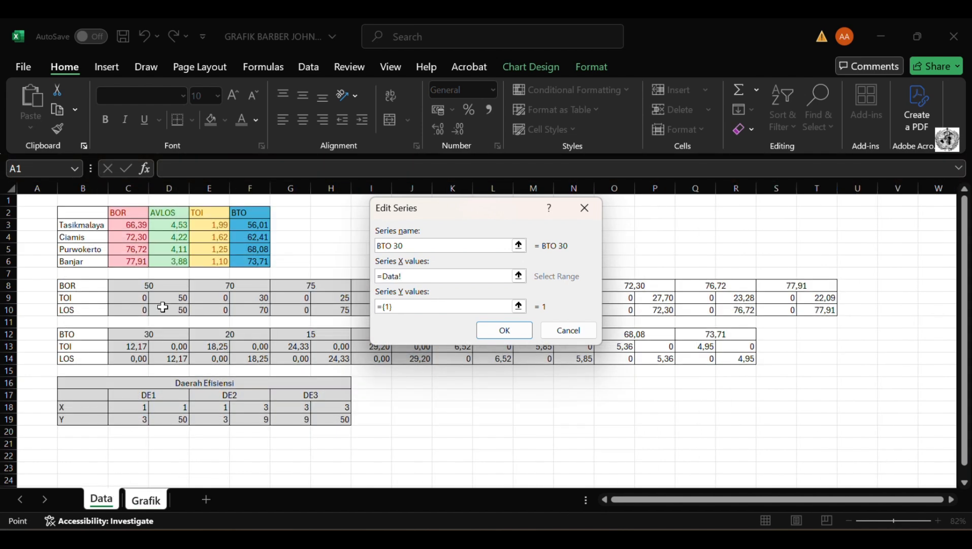
pyautogui.moveTo(141, 351); pyautogui.dragTo(174, 351)
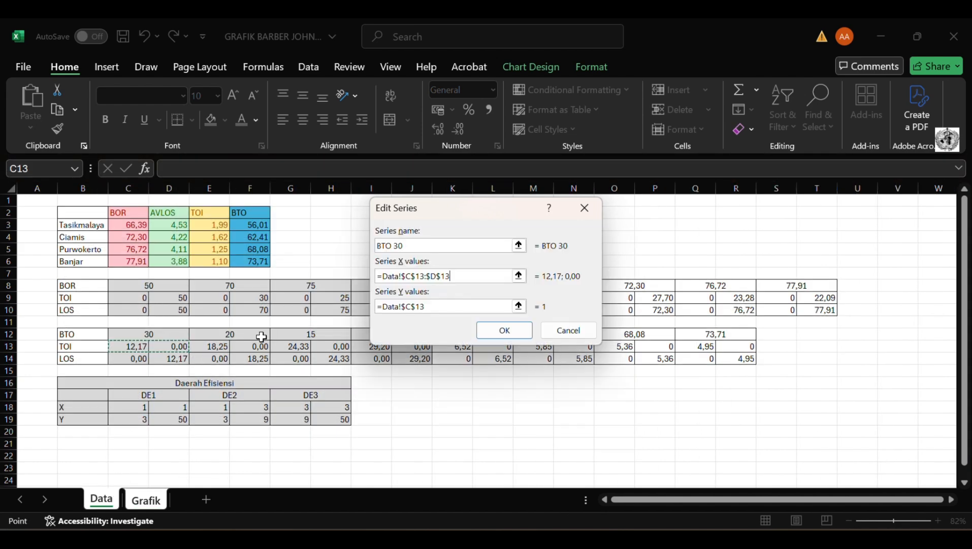
# Set the BTO 30 series' Y values to C14:D14 on the Data sheet and accept the series.
pyautogui.click(431, 307)
pyautogui.press('BackSpace')
pyautogui.press('BackSpace')
pyautogui.press('BackSpace')
pyautogui.press('BackSpace')
pyautogui.press('BackSpace')
pyautogui.press('BackSpace')
pyautogui.press('BackSpace')
pyautogui.press('BackSpace')
pyautogui.press('BackSpace')
pyautogui.press('BackSpace')
pyautogui.press('BackSpace')
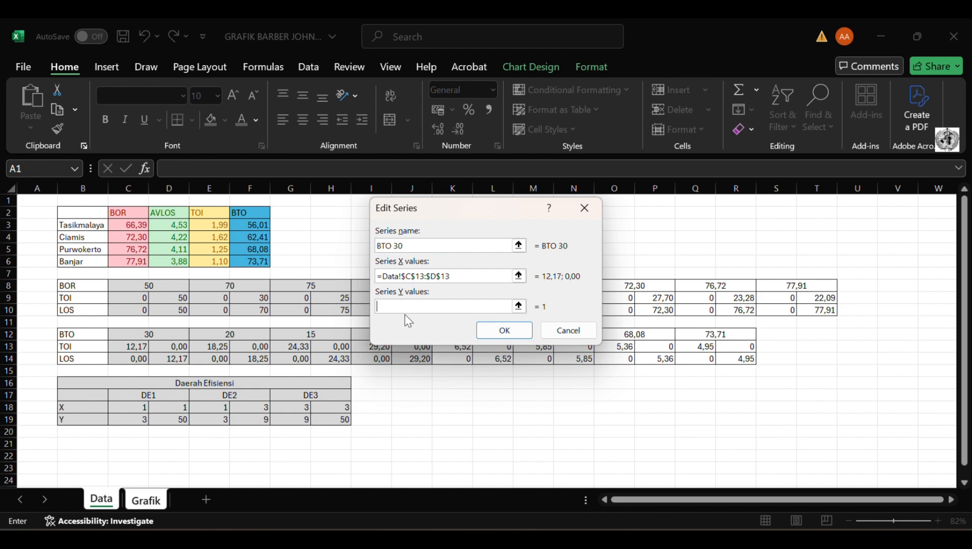
pyautogui.moveTo(133, 358); pyautogui.dragTo(173, 362)
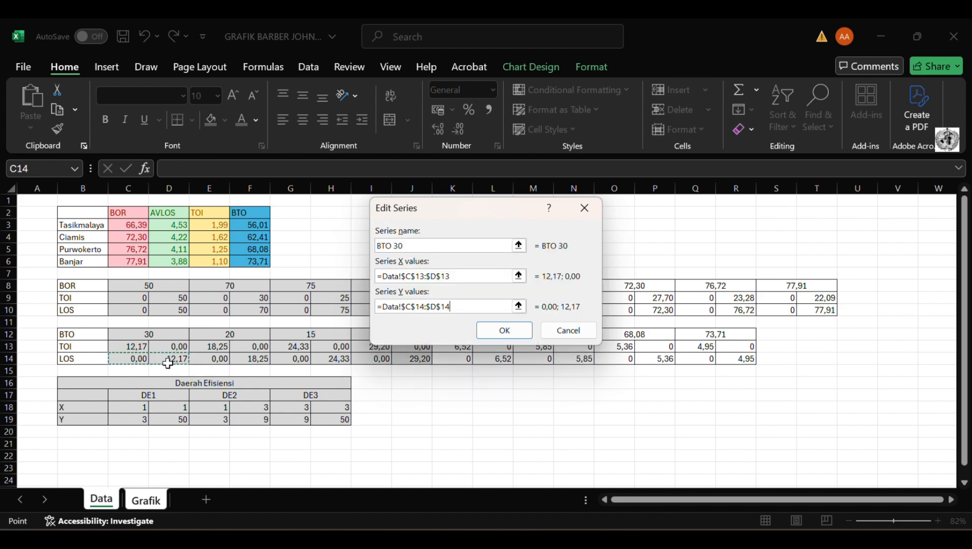
pyautogui.click(508, 327)
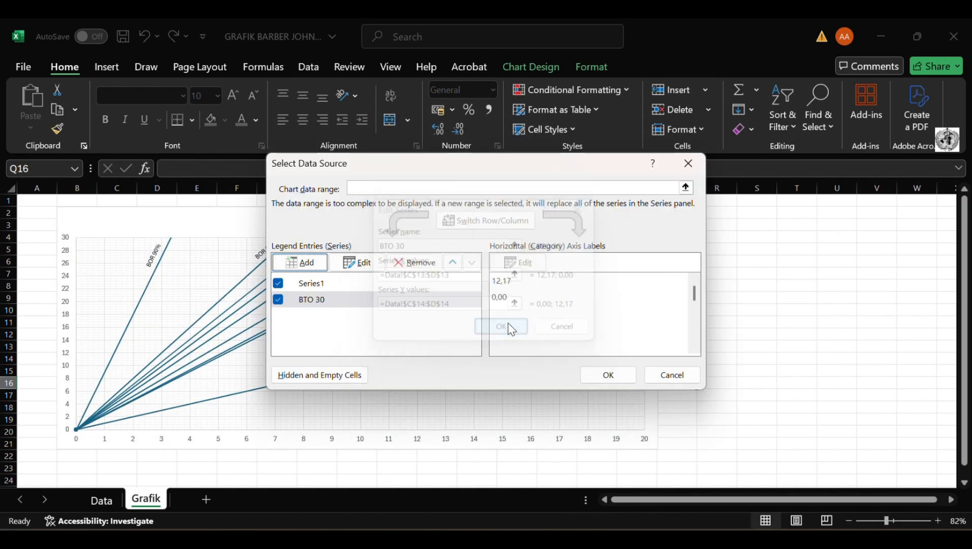
# Add another chart series named BTO 20 and go to the Data sheet for its X values.
pyautogui.click(298, 259)
pyautogui.write('BTO 20')
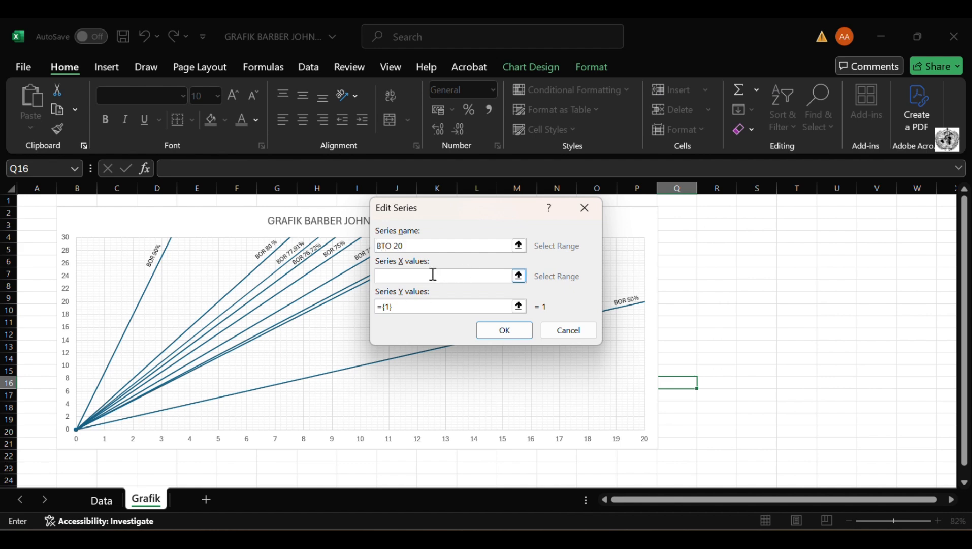
pyautogui.click(433, 275)
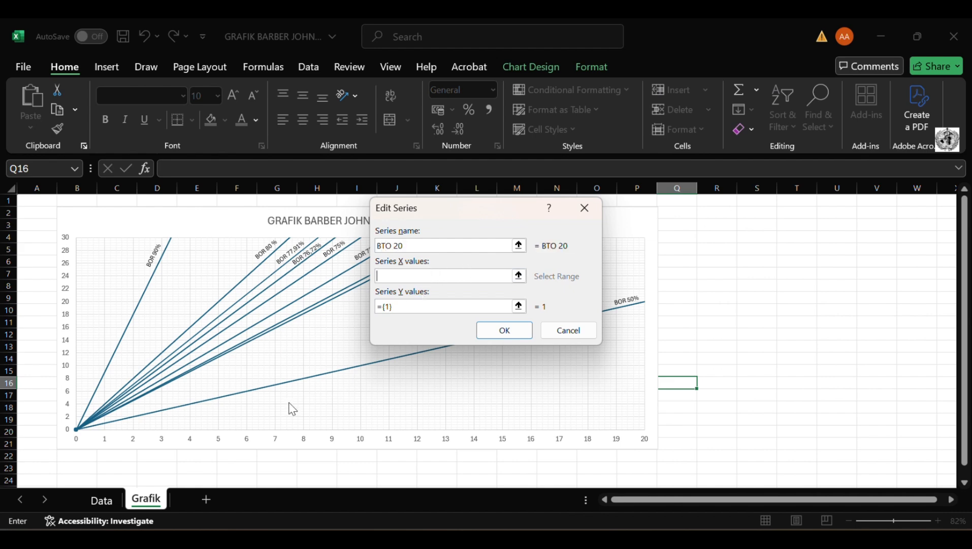
pyautogui.click(115, 500)
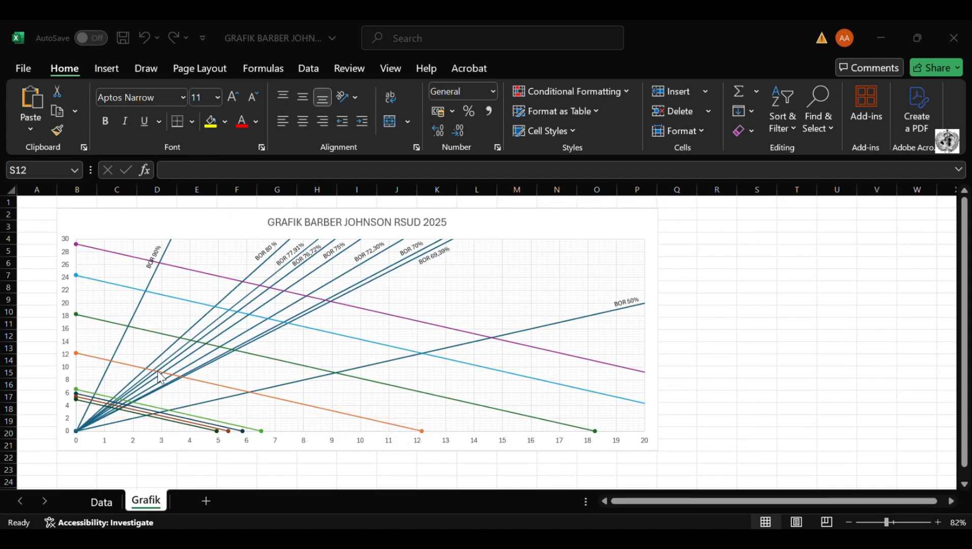
# Add a chart series named Daerah efisien, taking its X values from C18:H18 on the Data sheet.
pyautogui.click(605, 229)
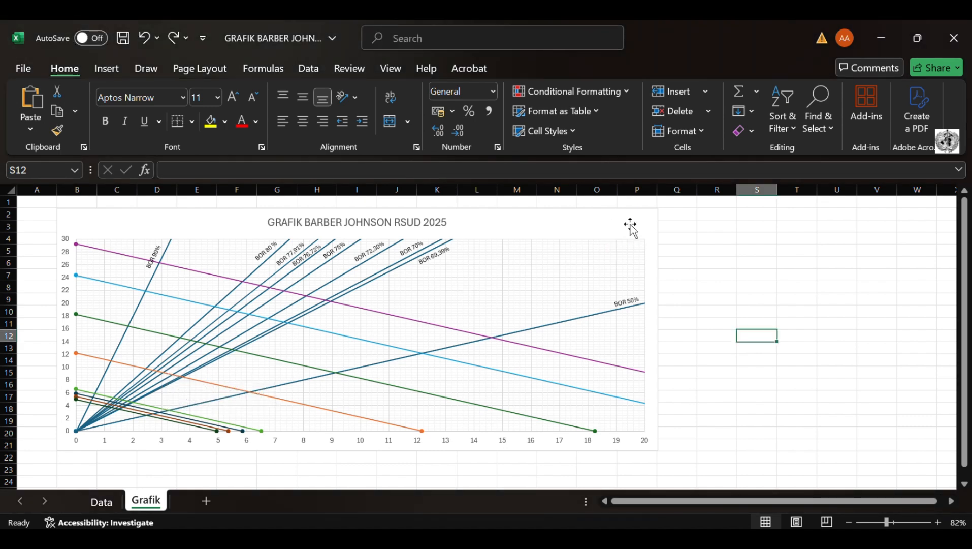
pyautogui.click(630, 224)
pyautogui.rightClick(630, 224)
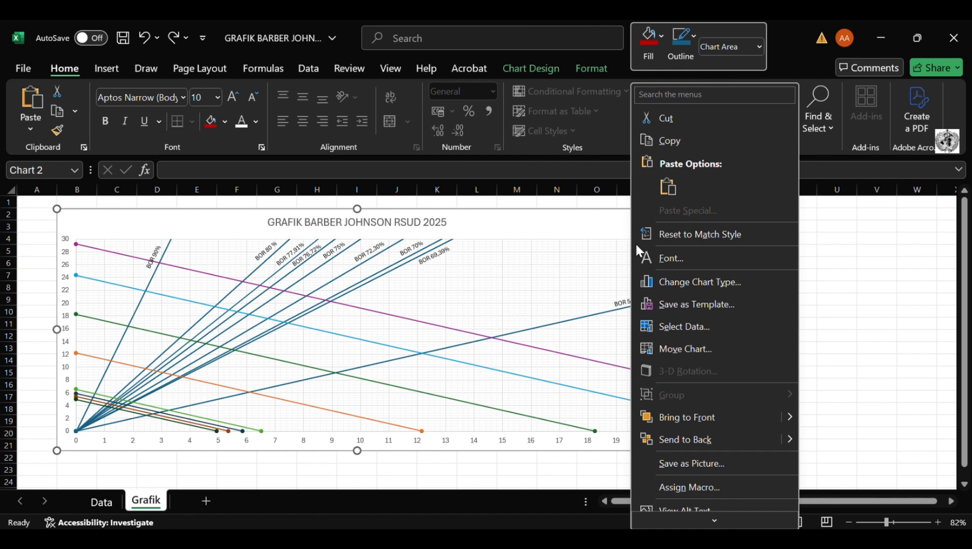
pyautogui.click(700, 332)
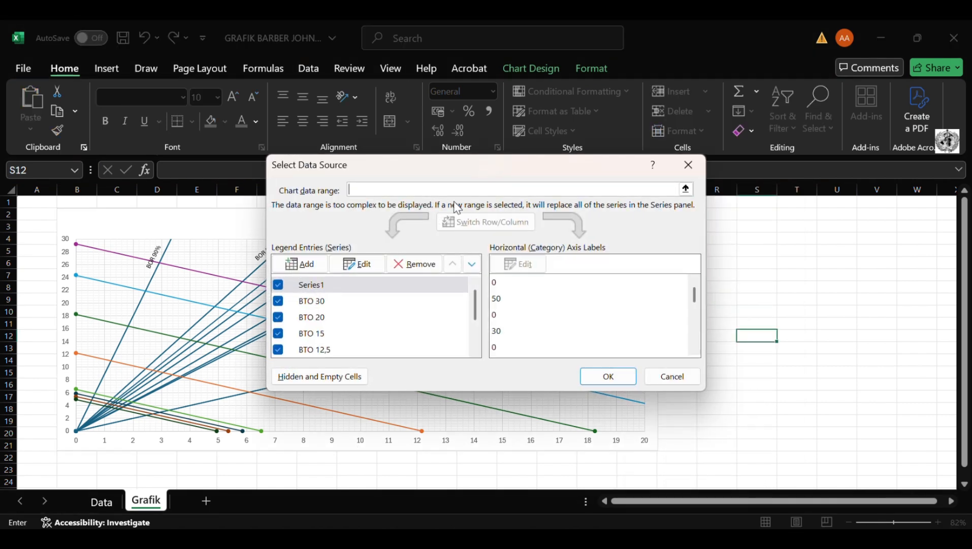
pyautogui.click(301, 264)
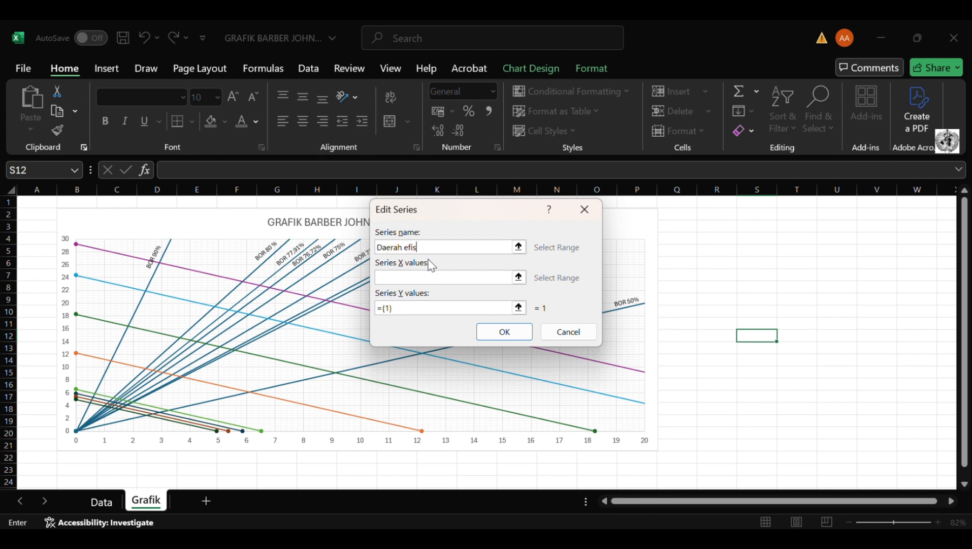
pyautogui.click(469, 277)
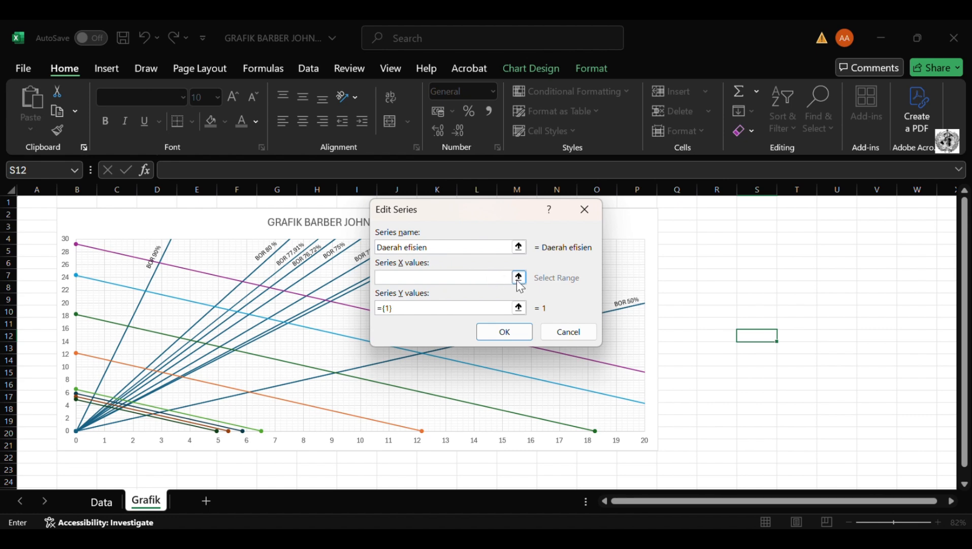
pyautogui.click(109, 508)
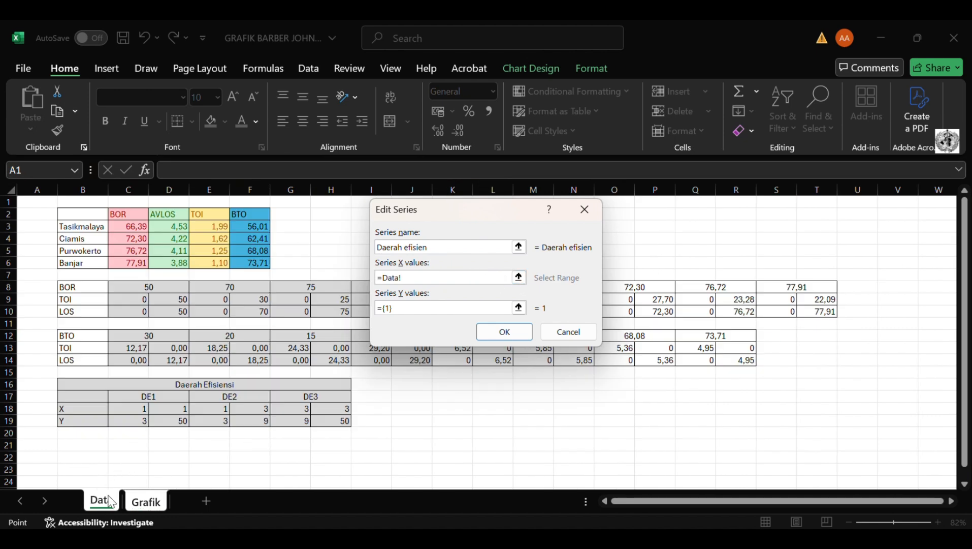
pyautogui.click(141, 408)
pyautogui.moveTo(141, 408); pyautogui.dragTo(338, 408)
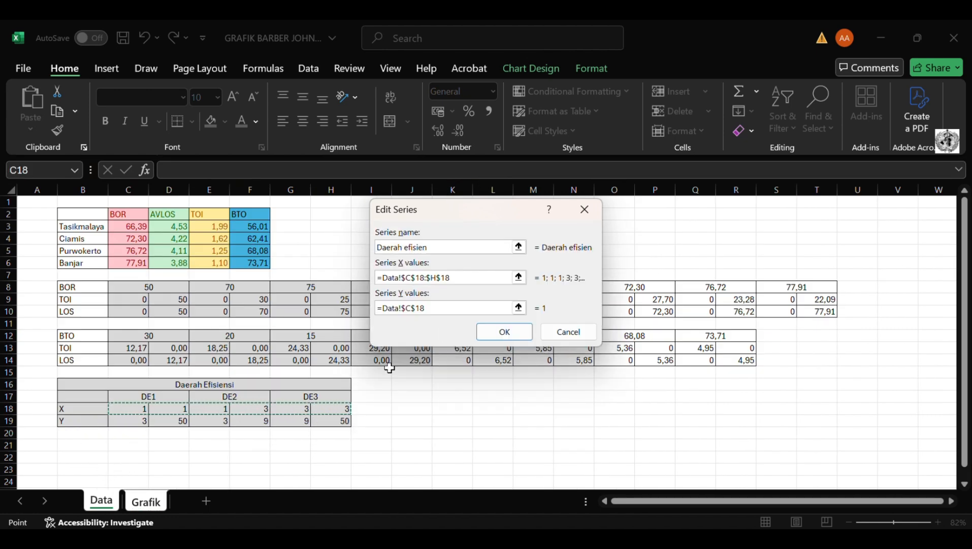
# Set the Daerah efisien series' Y values to C19:H19 on the Data sheet and apply the chart's data changes.
pyautogui.click(442, 307)
pyautogui.press('BackSpace')
pyautogui.press('BackSpace')
pyautogui.press('BackSpace')
pyautogui.press('BackSpace')
pyautogui.press('BackSpace')
pyautogui.press('BackSpace')
pyautogui.press('BackSpace')
pyautogui.press('BackSpace')
pyautogui.press('BackSpace')
pyautogui.press('BackSpace')
pyautogui.press('BackSpace')
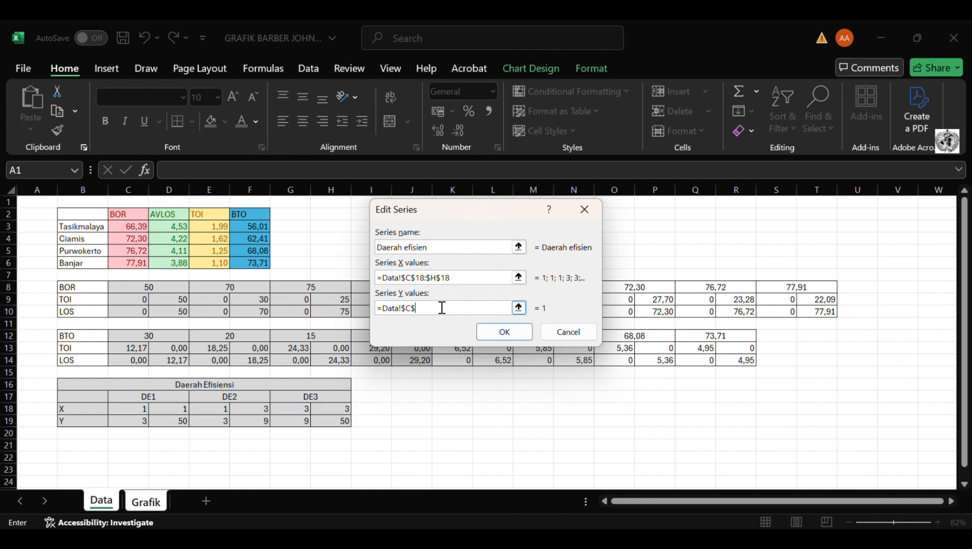
pyautogui.moveTo(143, 420); pyautogui.dragTo(320, 425)
pyautogui.click(514, 330)
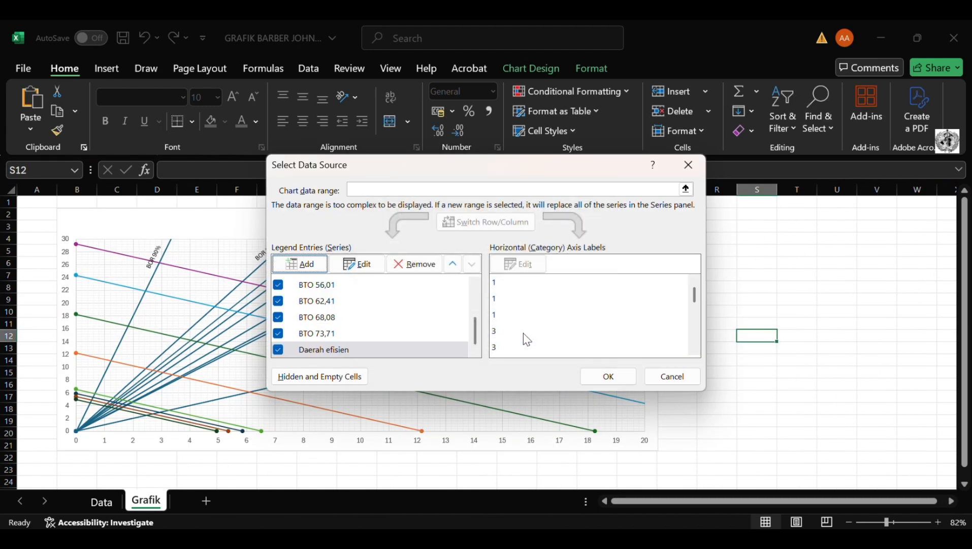
pyautogui.click(609, 377)
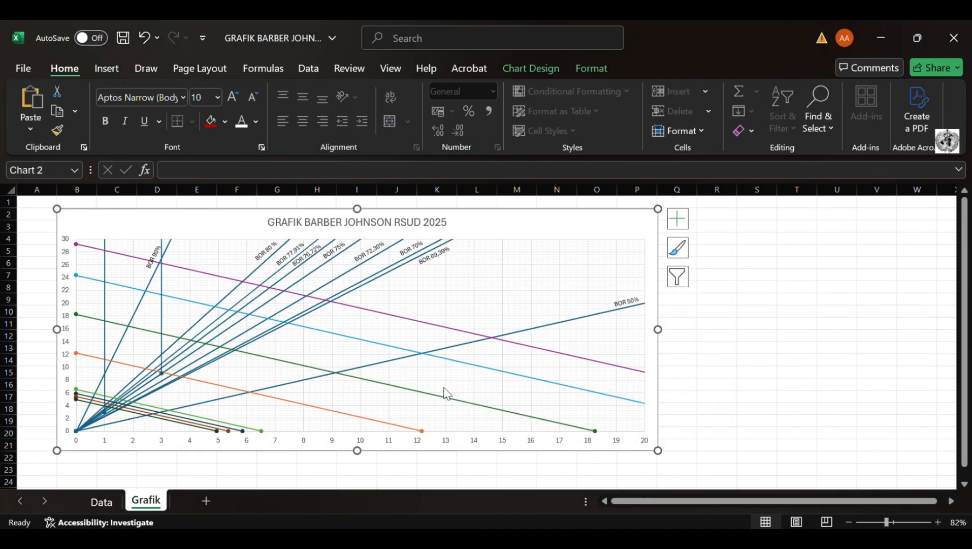
# Copy the indicator table B2:F6 from the Data sheet to the Grafik sheet, starting at cell S3.
pyautogui.click(102, 501)
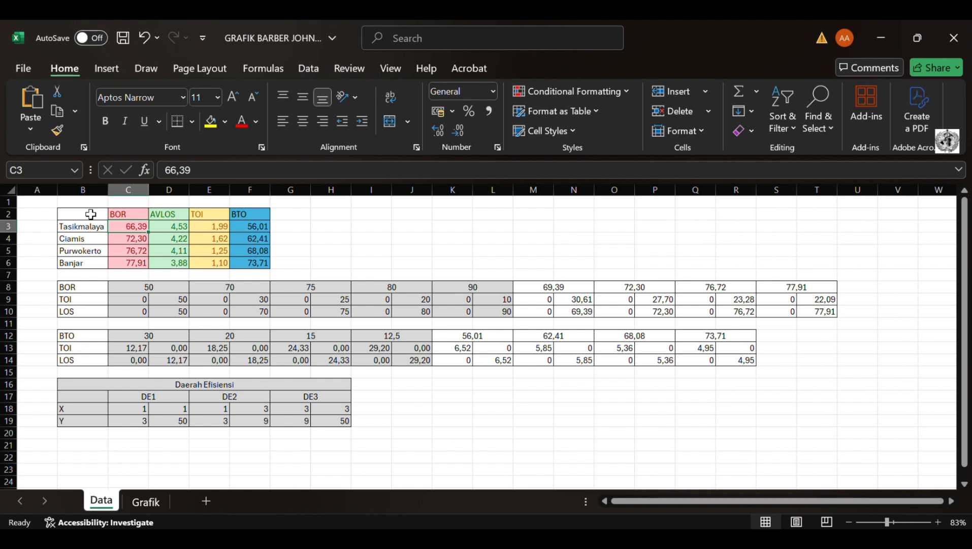
pyautogui.moveTo(91, 213); pyautogui.dragTo(249, 264)
pyautogui.hotkey('ctrl', 'c')
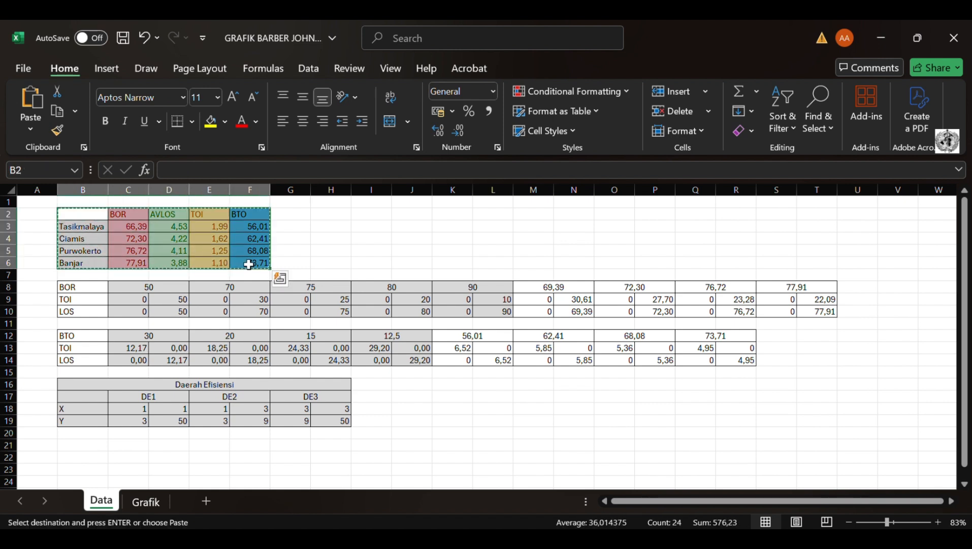
pyautogui.click(147, 503)
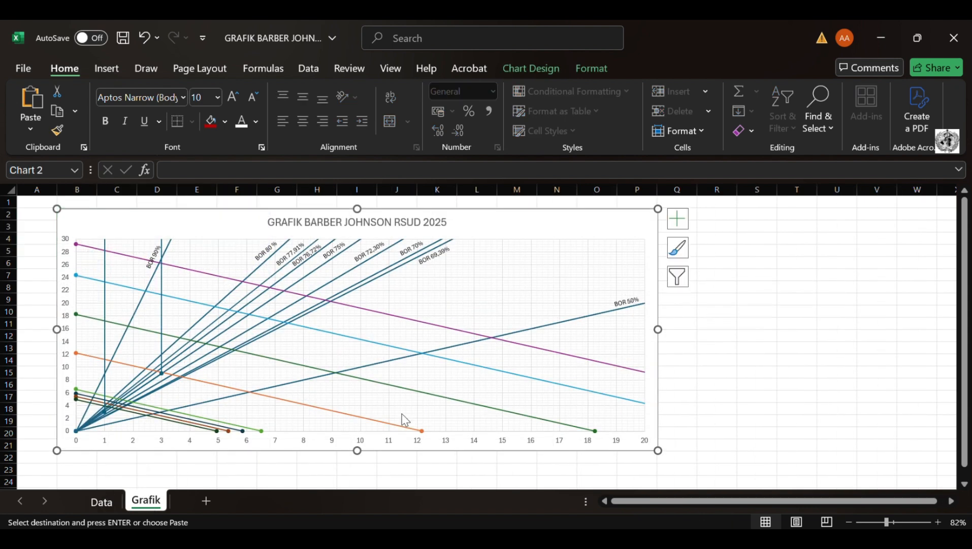
pyautogui.click(764, 242)
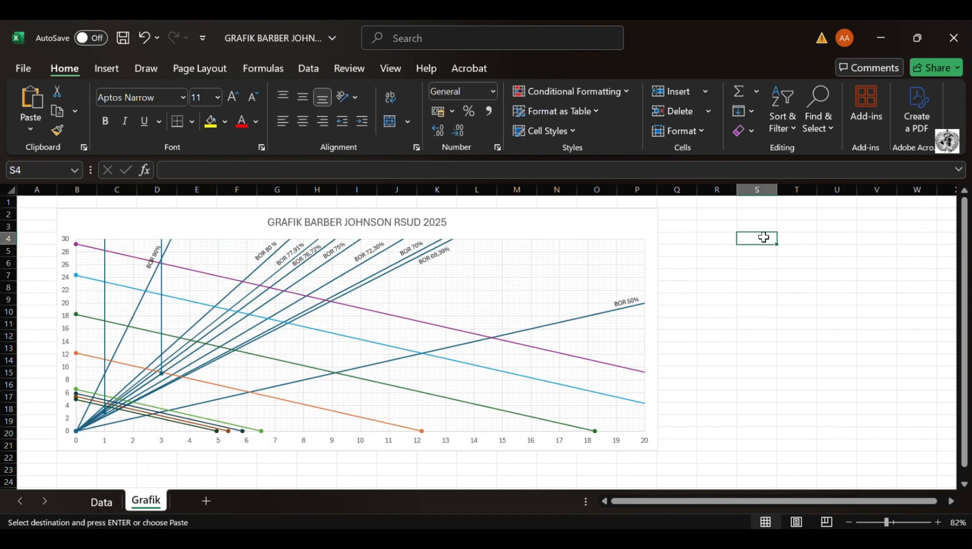
pyautogui.click(765, 219)
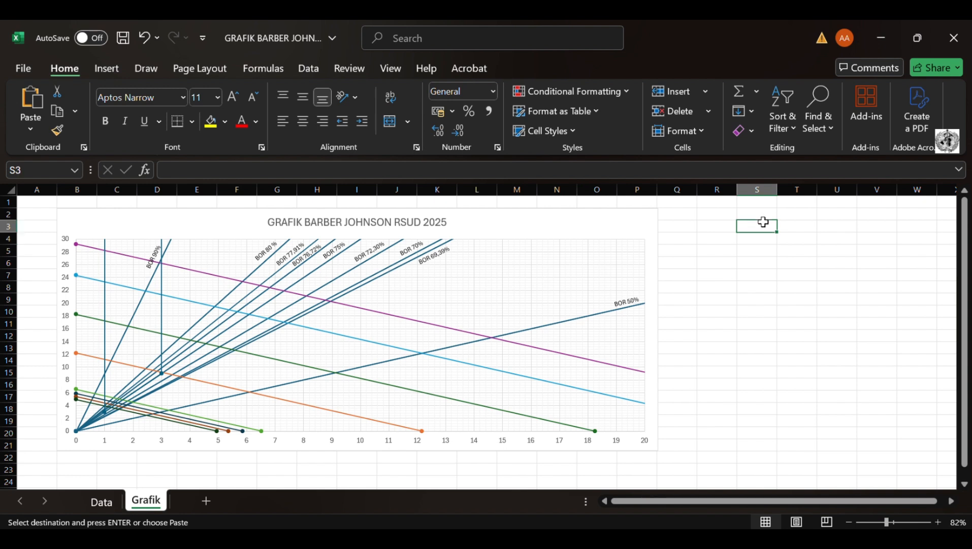
pyautogui.hotkey('ctrl', 'v')
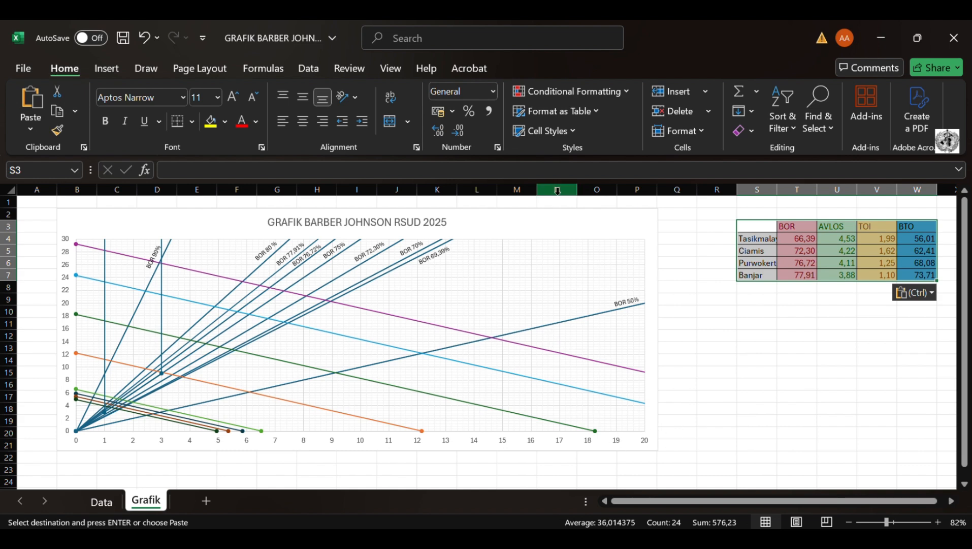
# Add a chart series named Tasikmalaya, taking its X value from the TOI cell V4 on the Grafik sheet.
pyautogui.click(562, 232)
pyautogui.rightClick(561, 232)
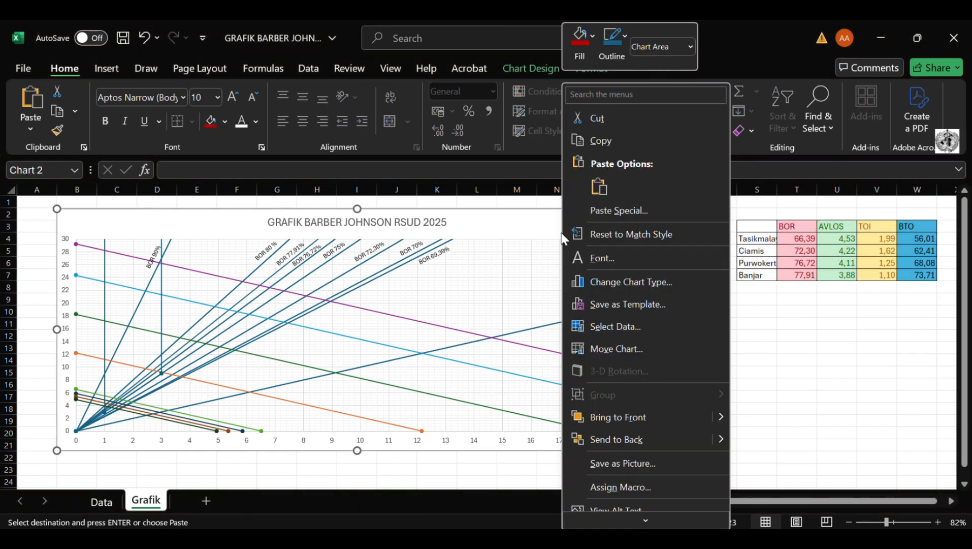
pyautogui.click(643, 321)
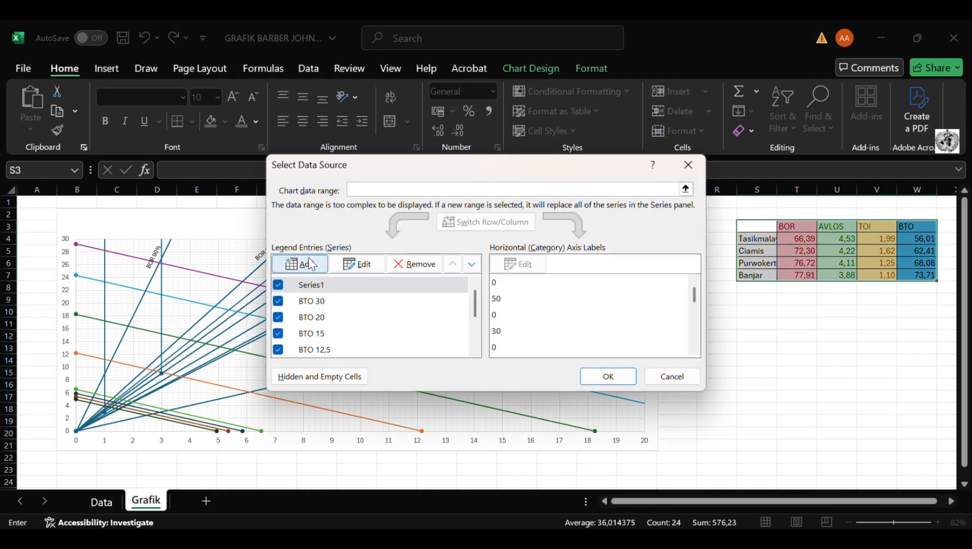
pyautogui.click(311, 264)
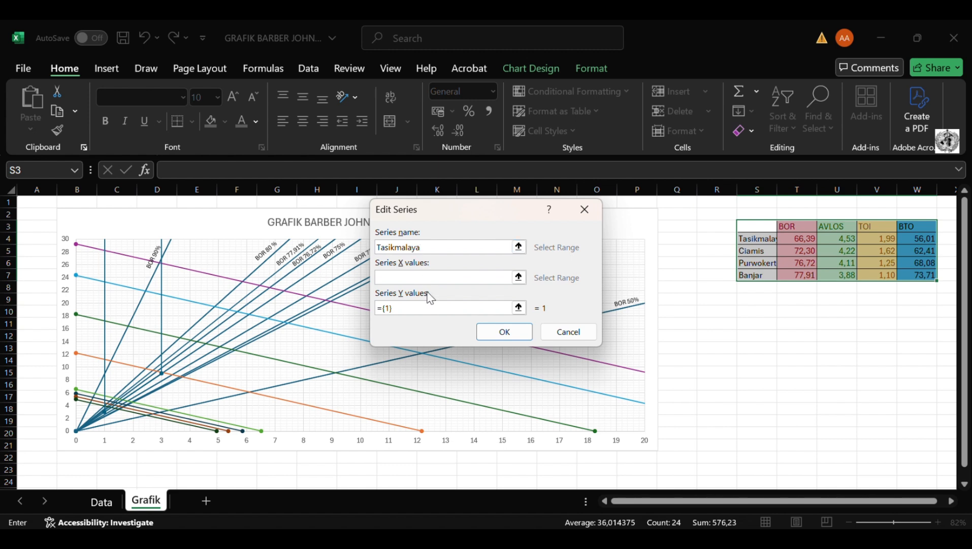
pyautogui.click(453, 277)
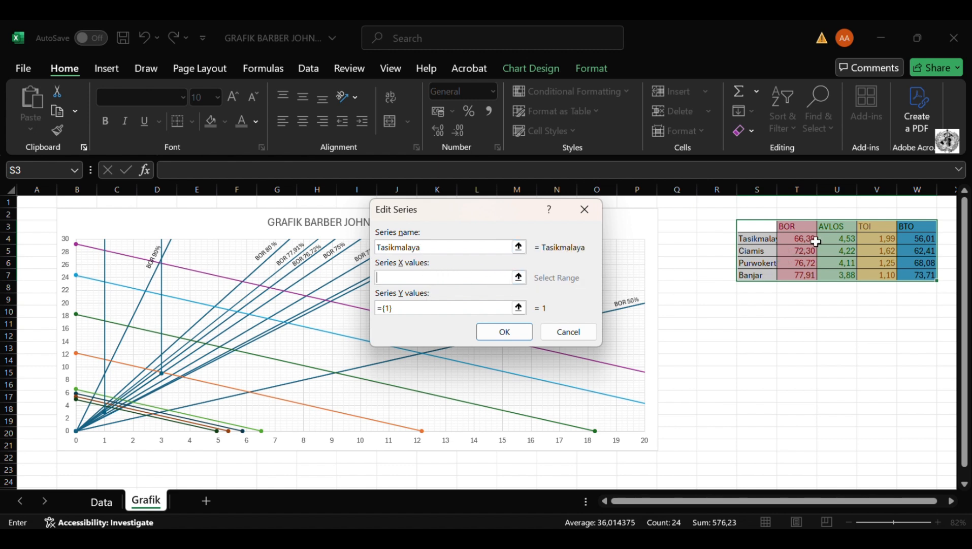
pyautogui.click(879, 237)
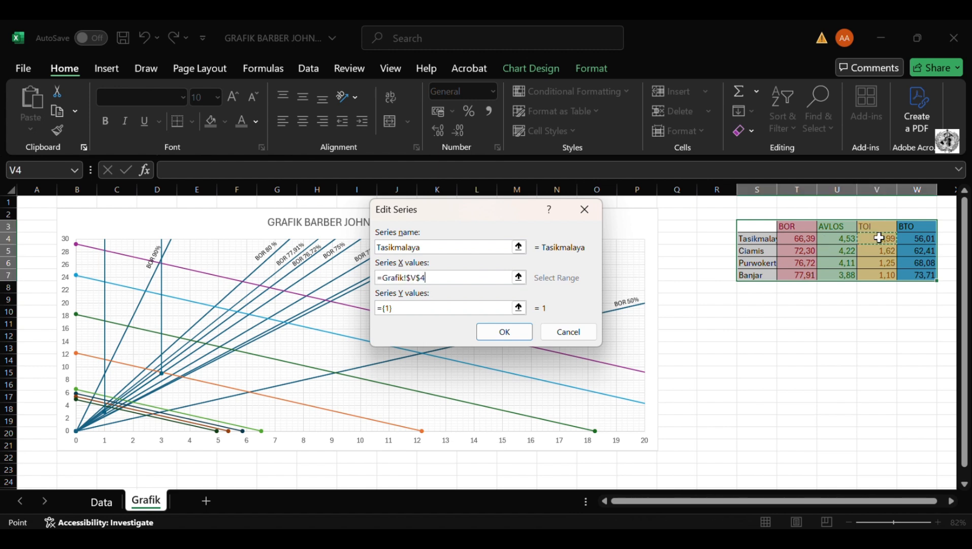
# Set the Tasikmalaya series' Y value to the AVLOS cell U4 on the Grafik sheet and apply the chart's data changes.
pyautogui.click(475, 303)
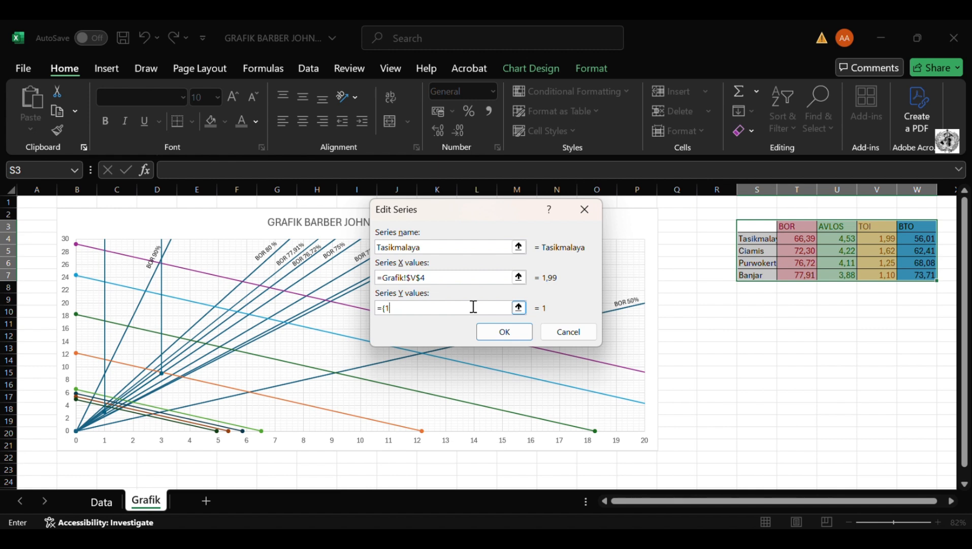
pyautogui.press('BackSpace')
pyautogui.press('BackSpace')
pyautogui.press('BackSpace')
pyautogui.press('BackSpace')
pyautogui.click(829, 240)
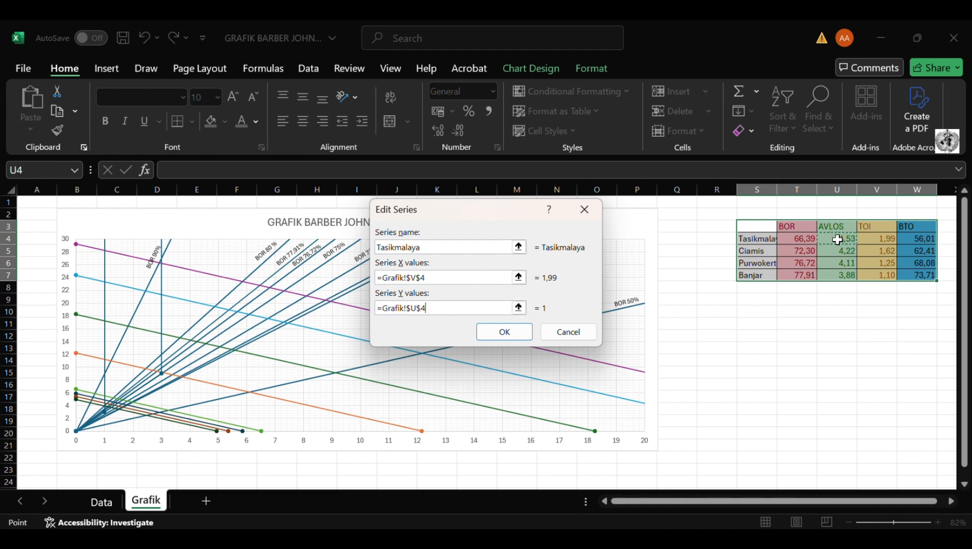
pyautogui.click(519, 332)
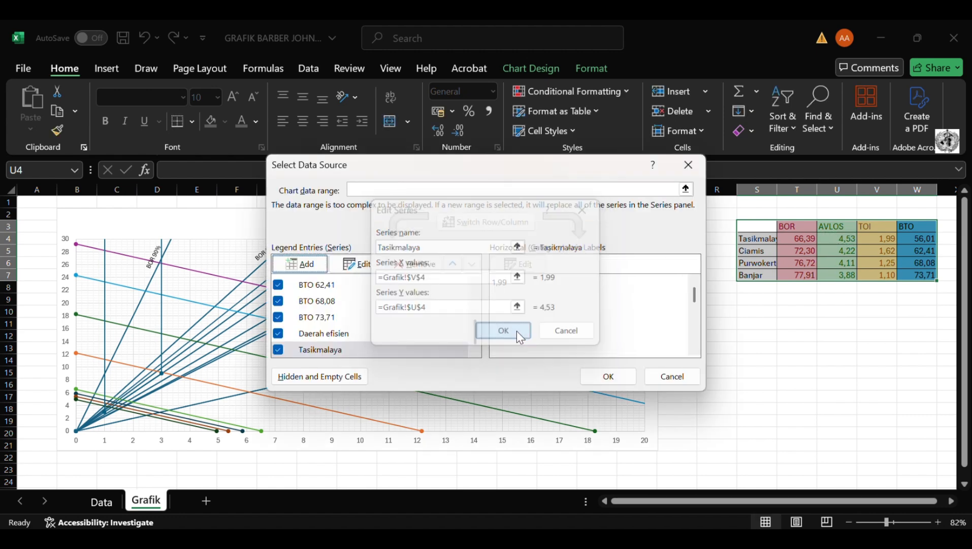
pyautogui.press('Return')
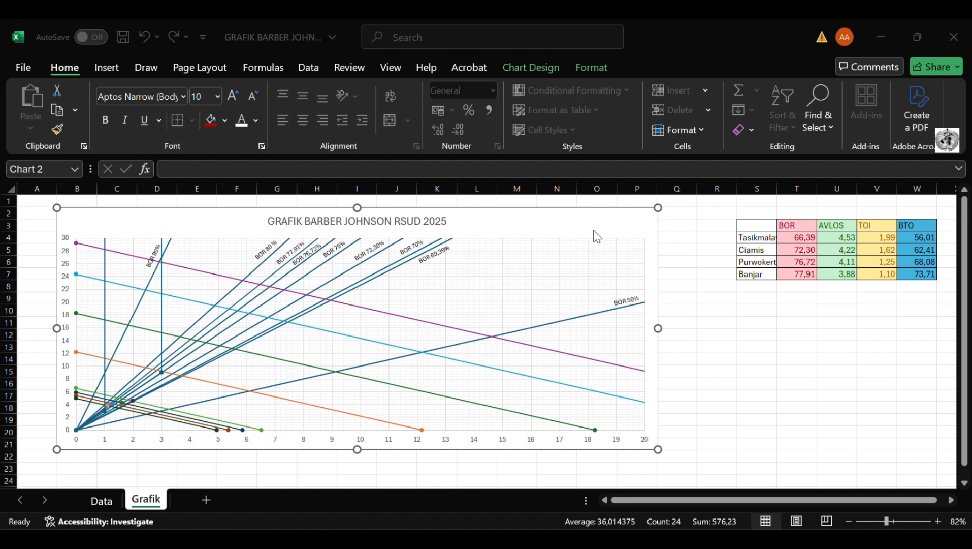
# Show the legend on the Barber Johnson chart.
pyautogui.click(633, 226)
pyautogui.click(677, 224)
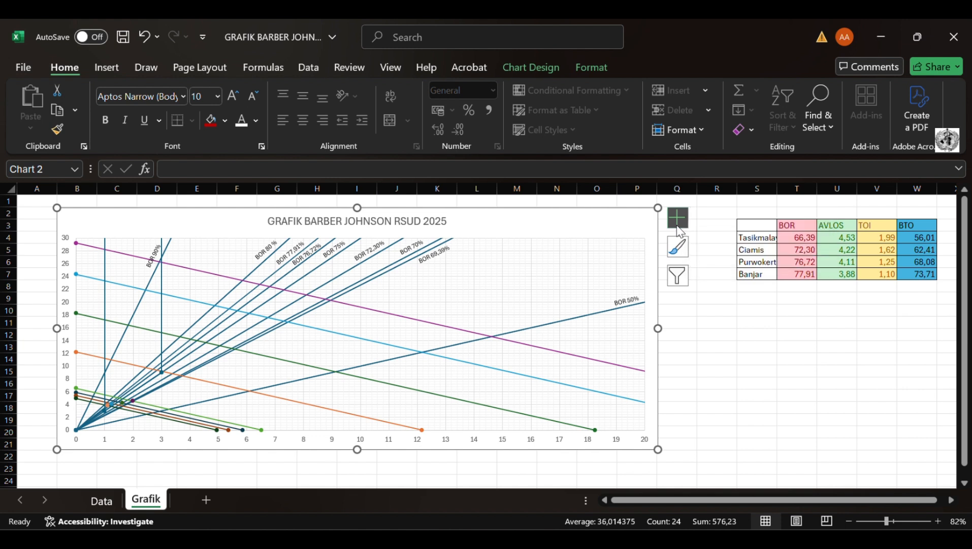
pyautogui.click(678, 228)
pyautogui.click(711, 335)
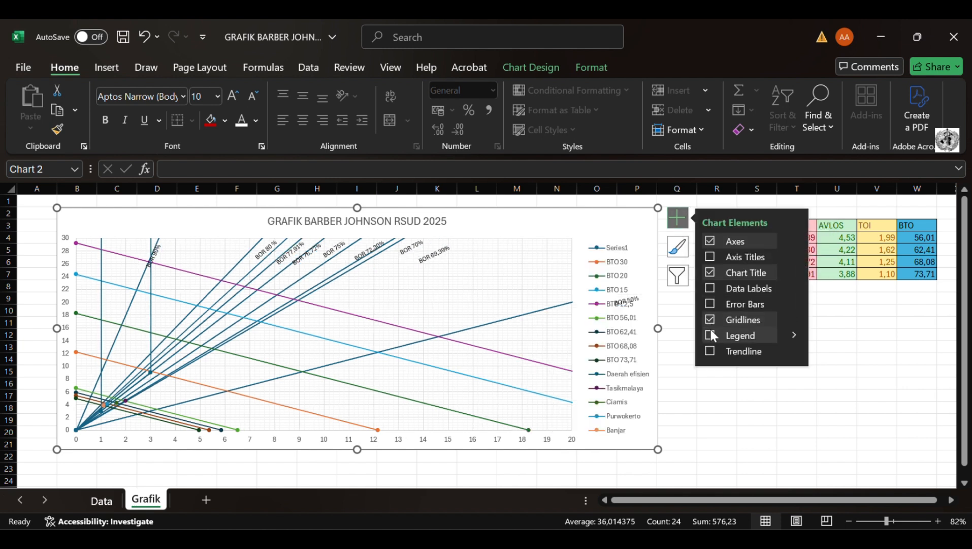
pyautogui.click(710, 334)
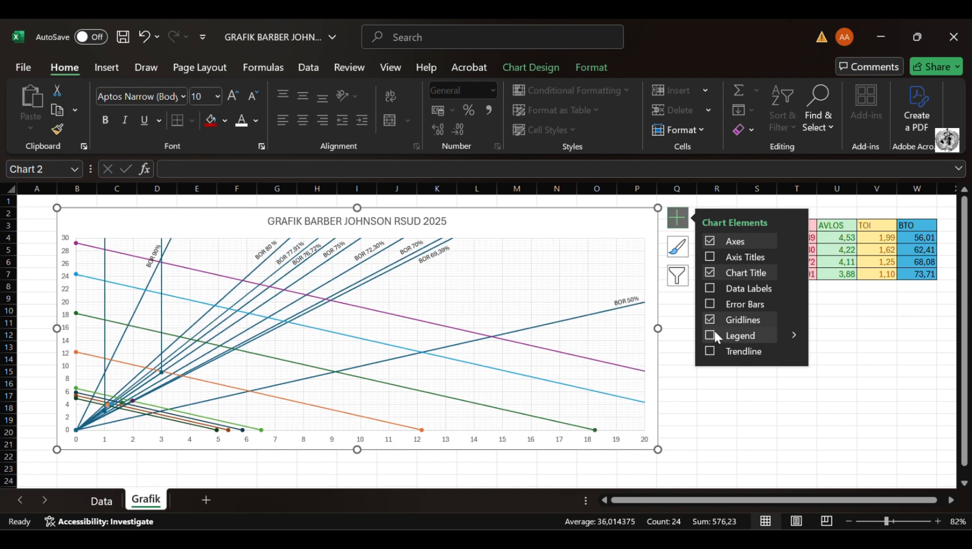
pyautogui.click(709, 333)
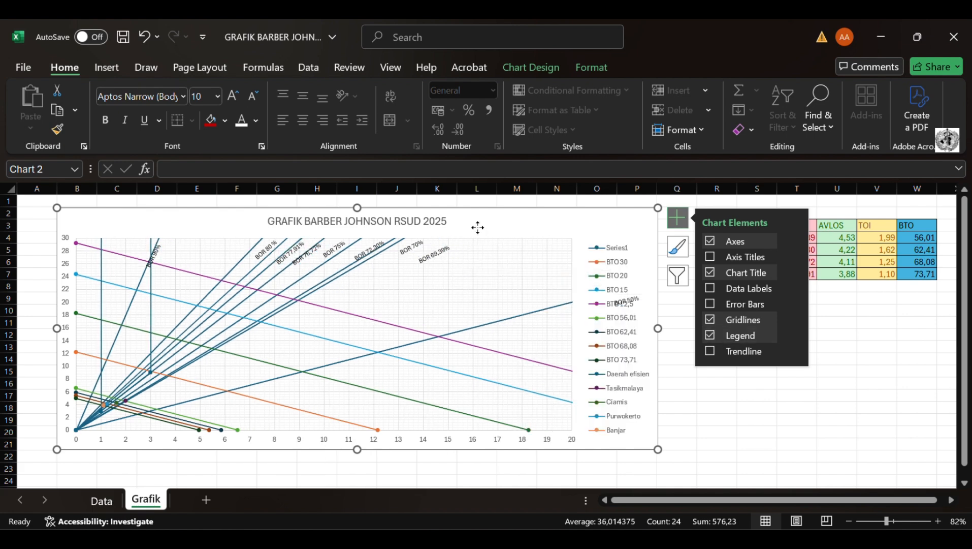
pyautogui.click(703, 419)
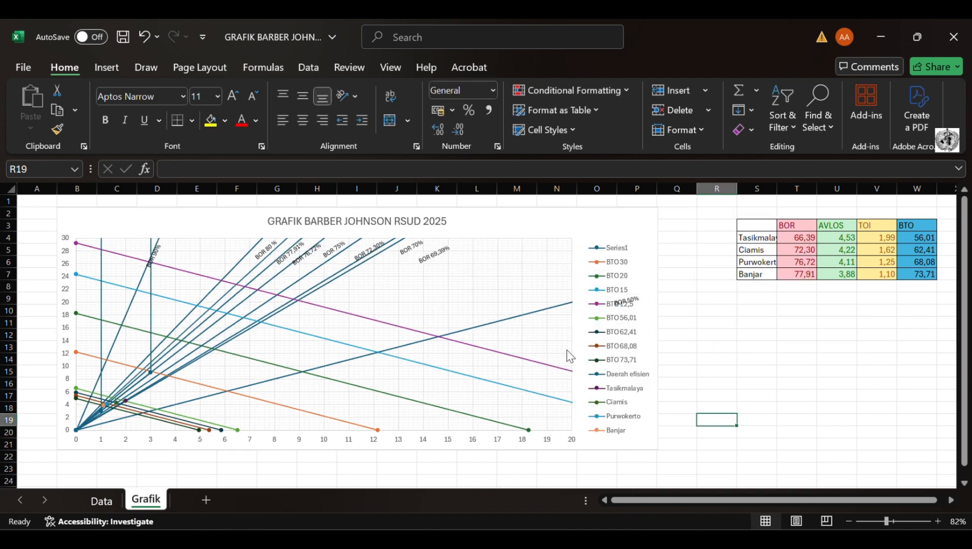
pyautogui.click(630, 298)
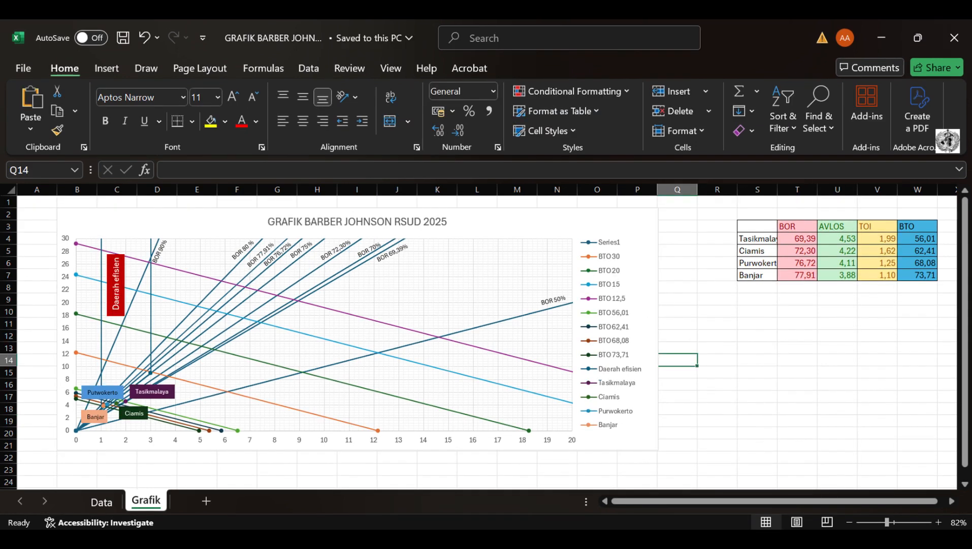